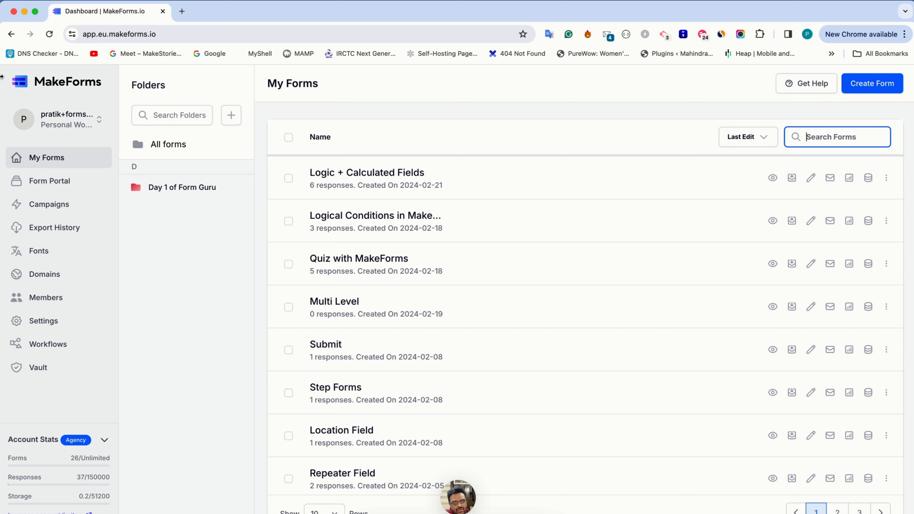
Step: Start setting up a new form portal and name it "FormGuru Series"
click(73, 190)
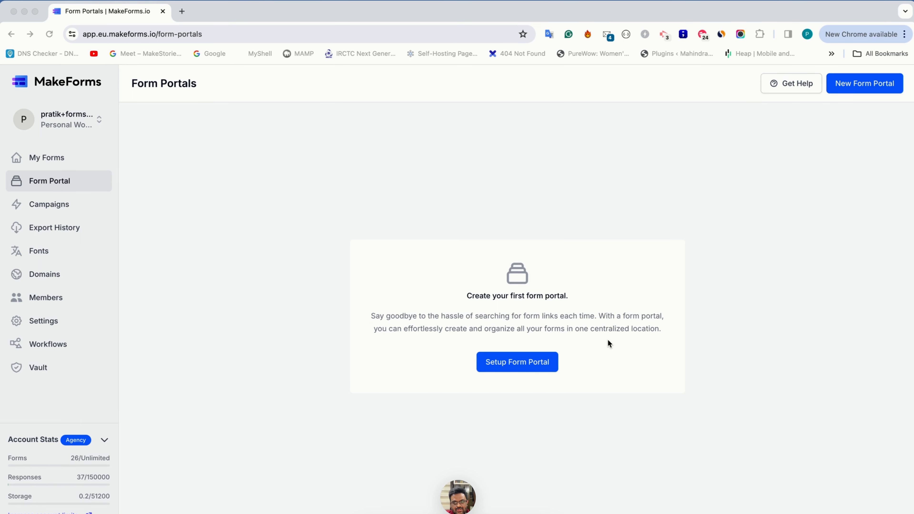
click(531, 364)
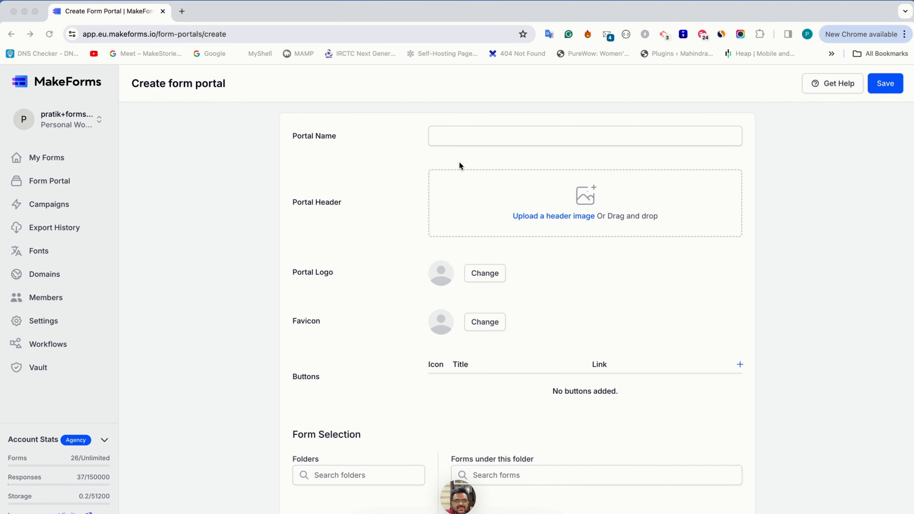
click(443, 138)
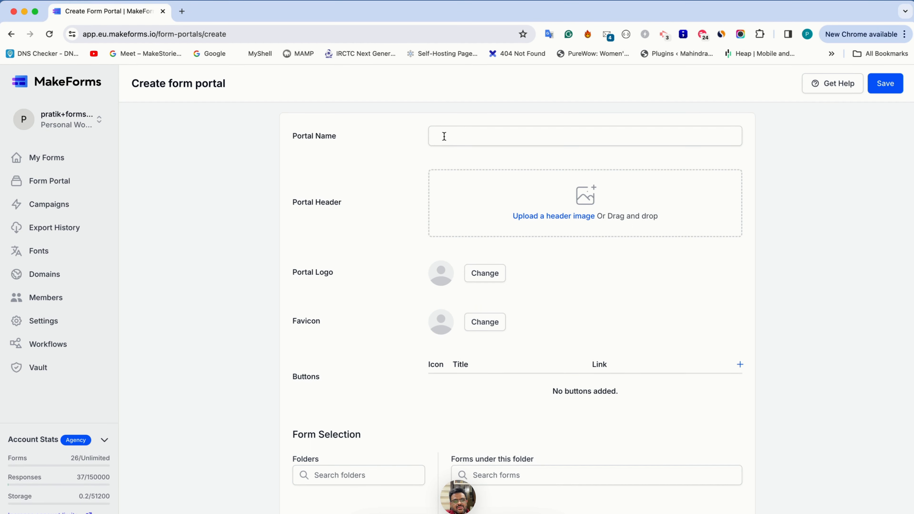
click(444, 137)
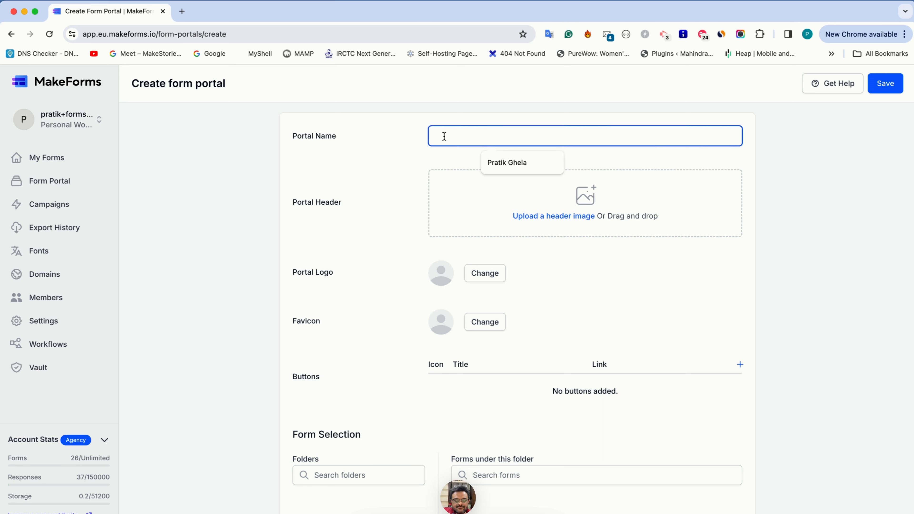
text(FormGru)
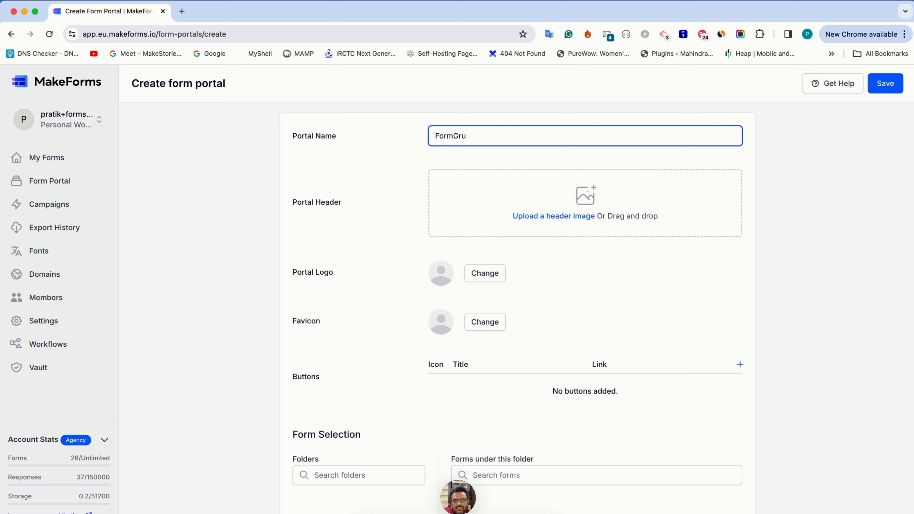
key(BackSpace)
key(BackSpace)
text(uru Series)
Step: Upload the "Managing-respons...rms.png" image from the Episode 36 folder, inside FormGuru in Downloads, as the portal header
click(542, 218)
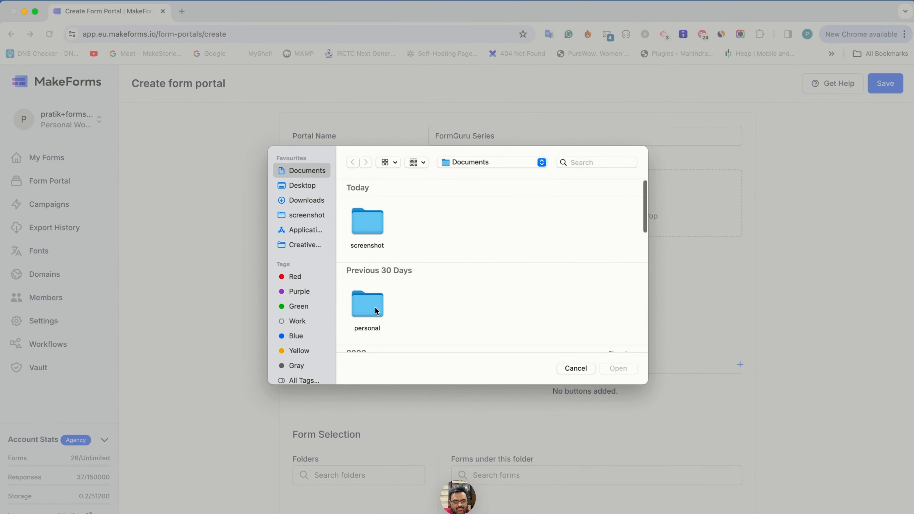
scroll(365, 273, down, 5)
click(310, 201)
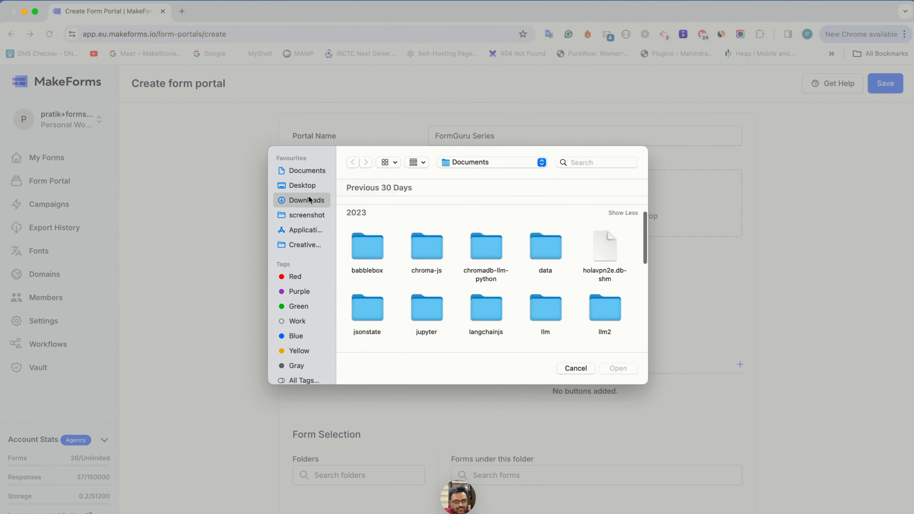
scroll(418, 268, down, 2)
double_click(377, 249)
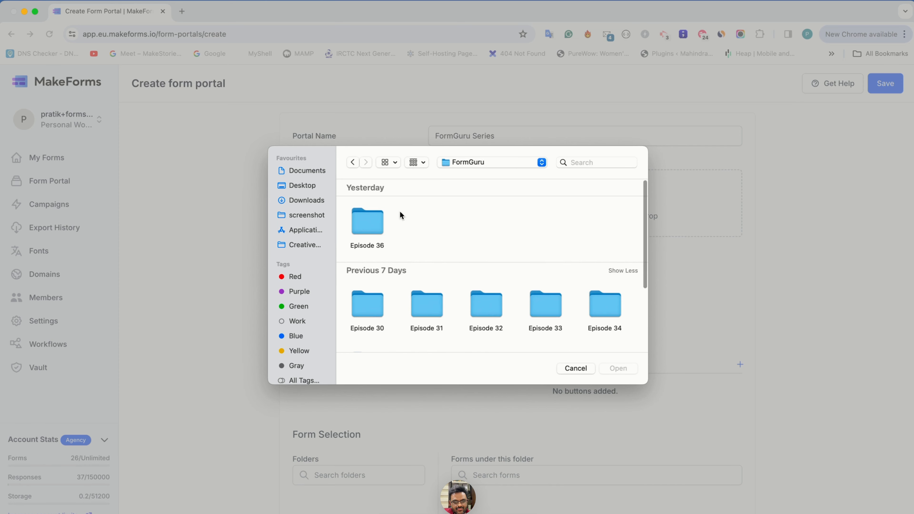
double_click(368, 225)
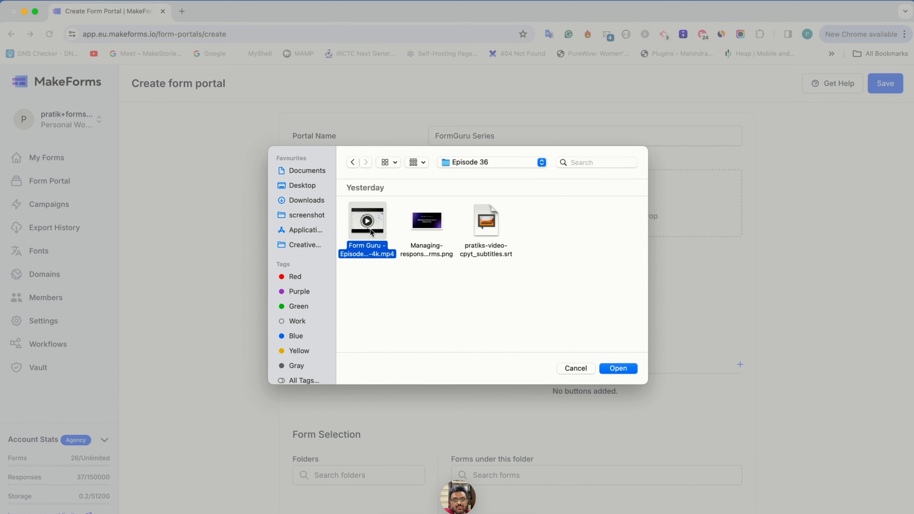
double_click(432, 230)
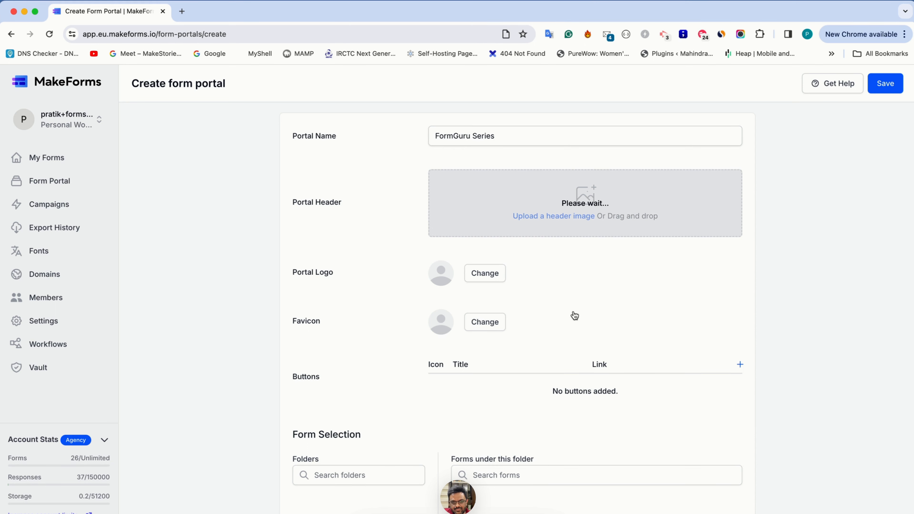
Step: Upload the MakeForms logo image from the MakeForms folder, inside Marketing in Downloads, as the portal logo
click(502, 284)
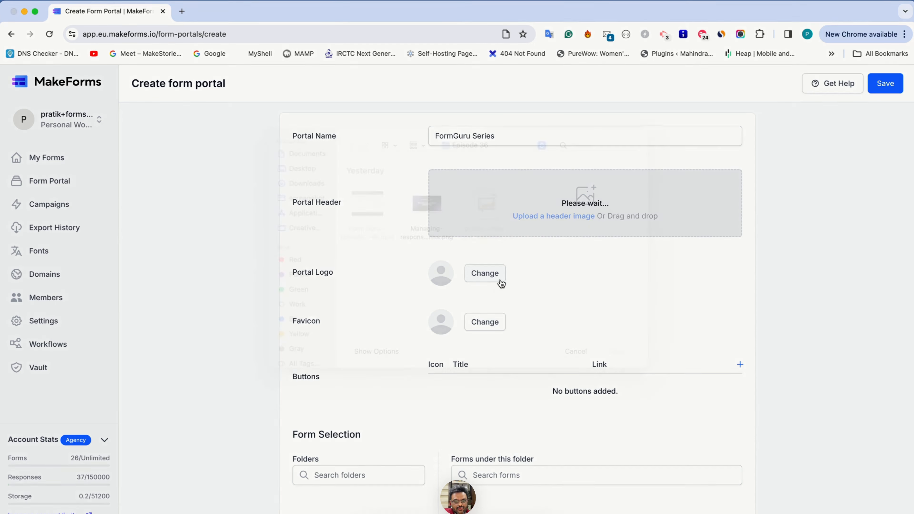
click(299, 202)
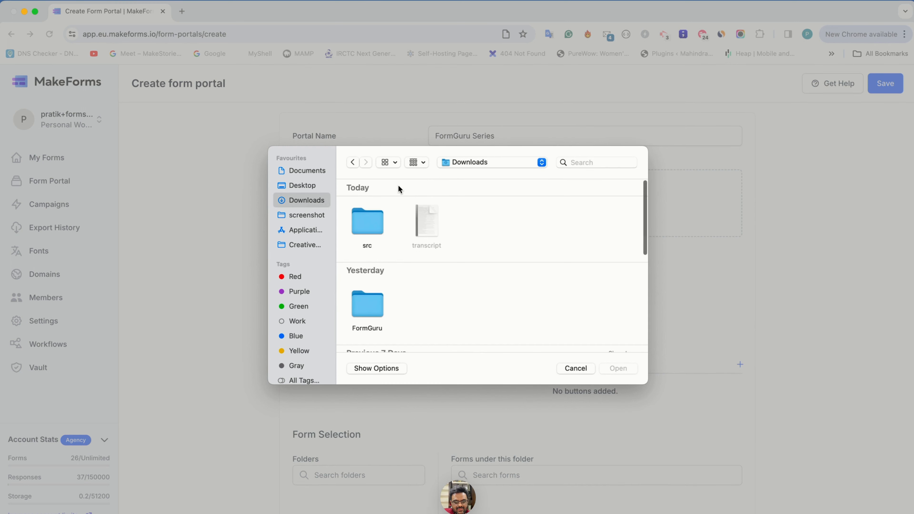
key(m)
double_click(430, 305)
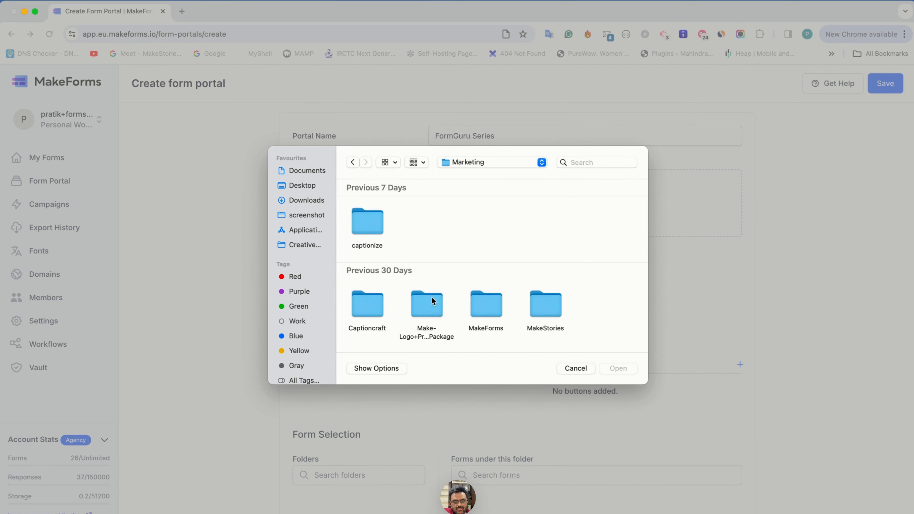
double_click(479, 316)
scroll(446, 310, down, 10)
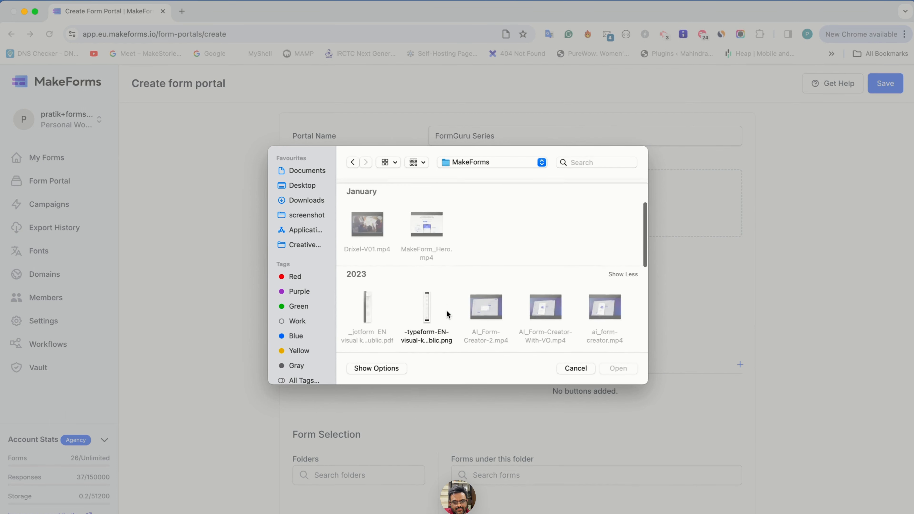
double_click(434, 298)
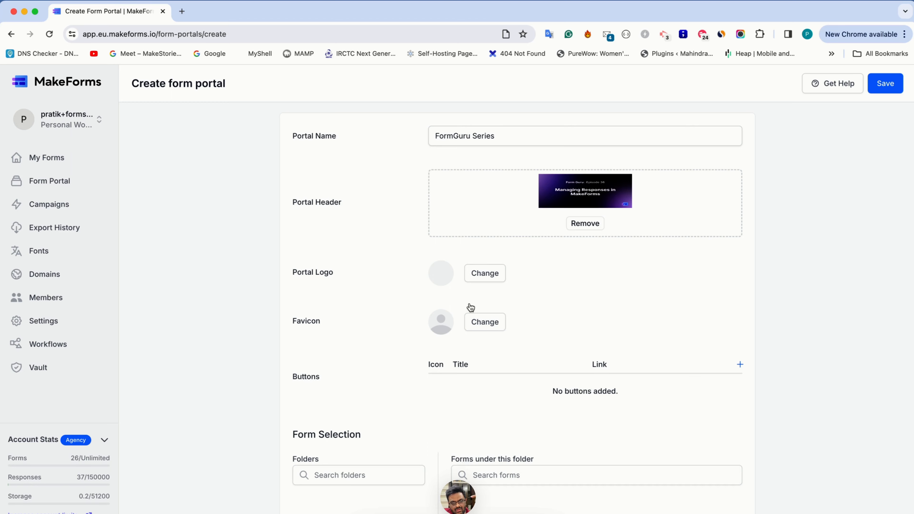
Step: Upload the MakeForms logo image from the MakeForms folder as the portal's favicon
click(489, 324)
scroll(407, 308, down, 4)
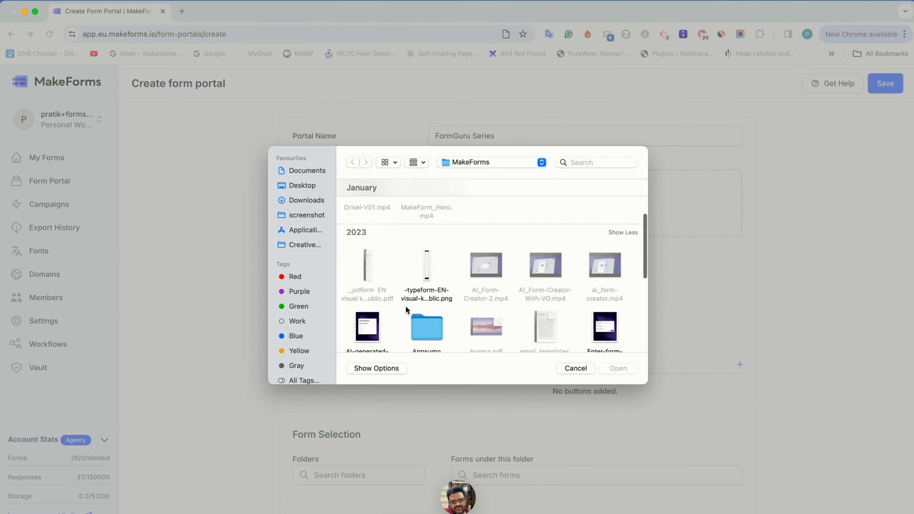
scroll(414, 301, down, 3)
double_click(425, 277)
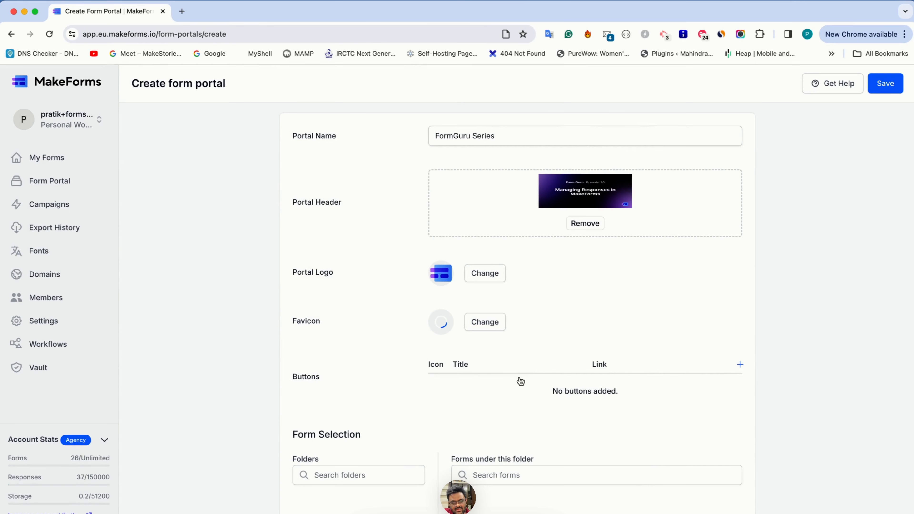
Step: Add a button to the portal and give it the outlined envelope icon
scroll(513, 385, down, 2)
scroll(514, 385, down, 3)
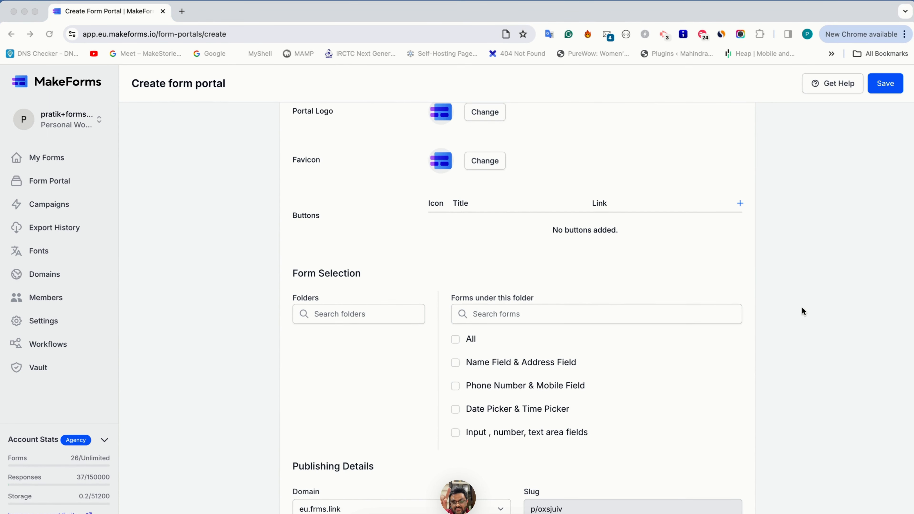
click(739, 203)
click(439, 231)
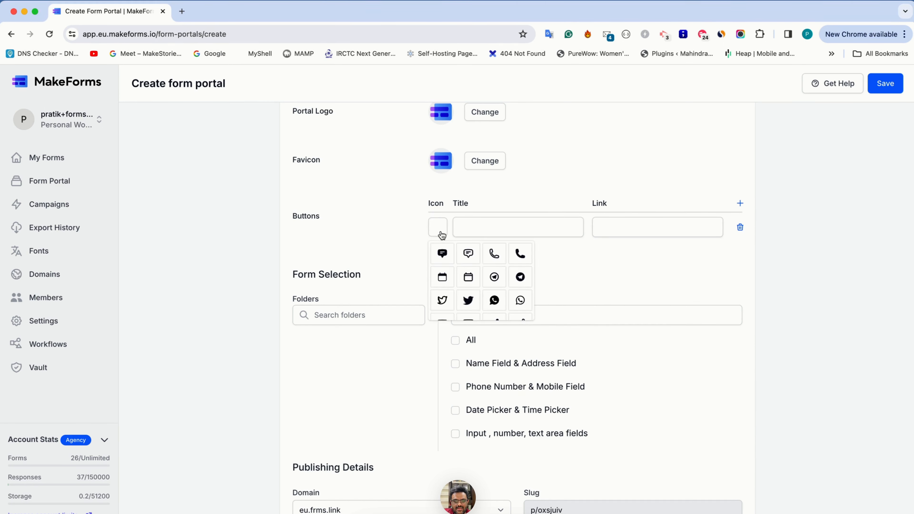
scroll(494, 293, down, 5)
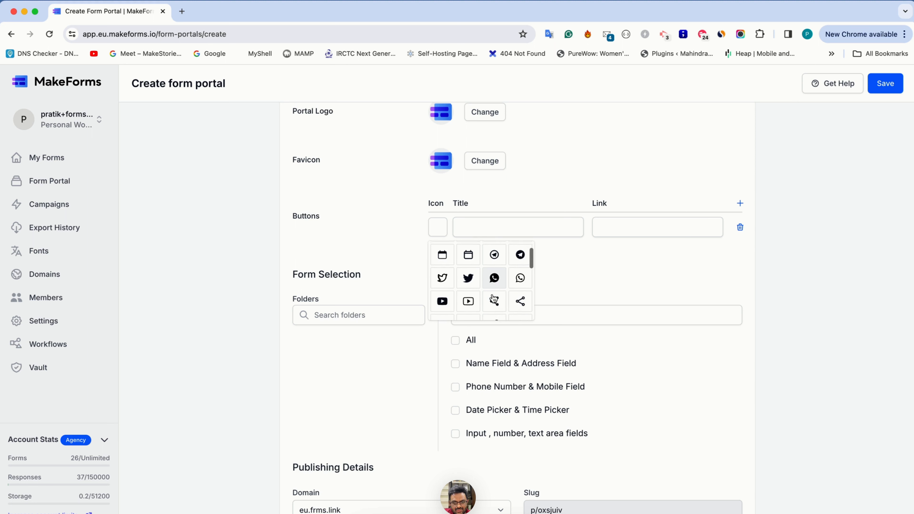
scroll(494, 299, down, 1)
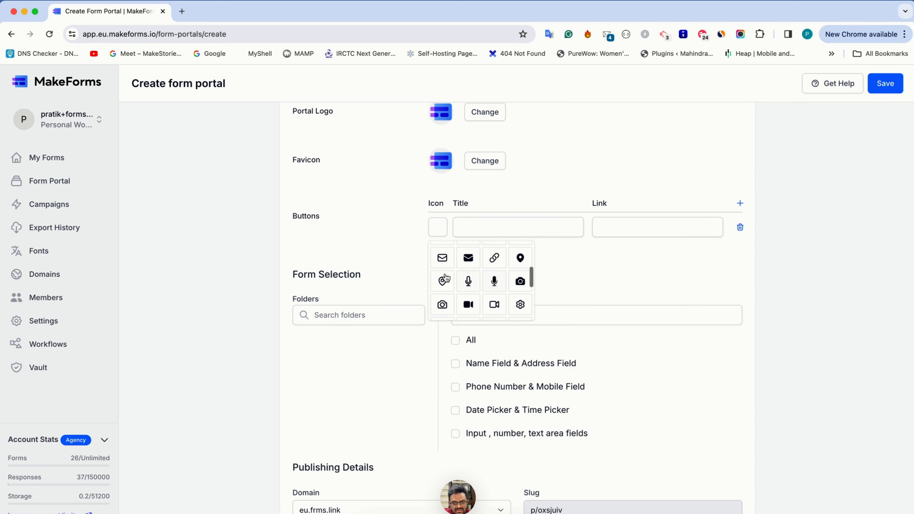
click(442, 258)
Step: Title the envelope button "Help" and go to its link field
click(474, 223)
text(Support)
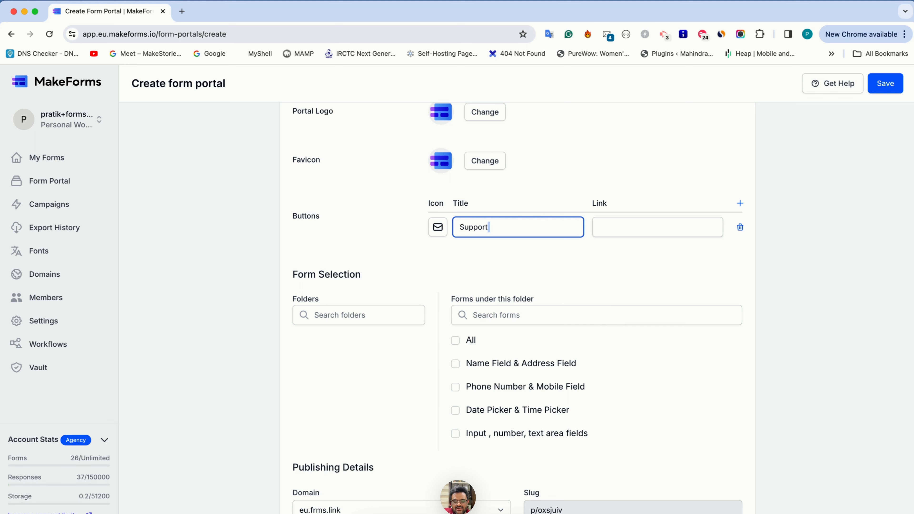
key(super+a)
text(Help)
key(Tab)
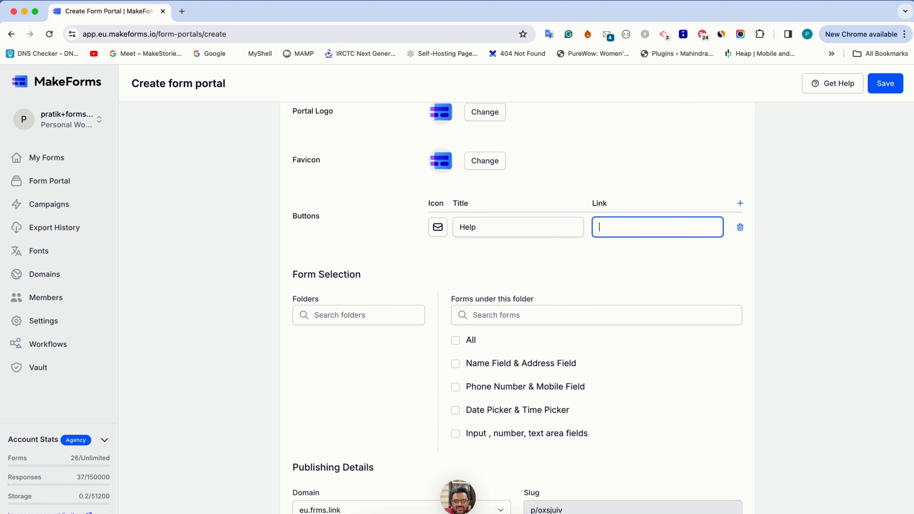
key(shift+Tab)
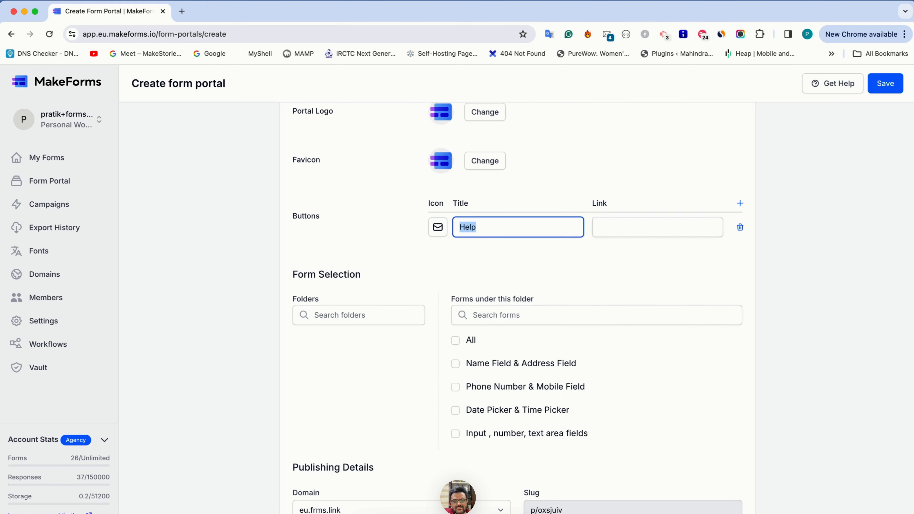
key(Tab)
text(mail)
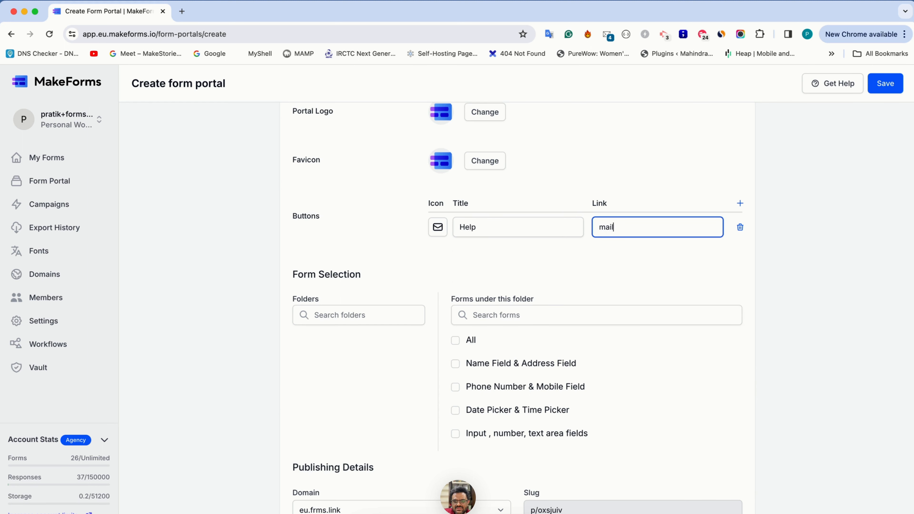
text(to)
key(super+a)
key(BackSpace)
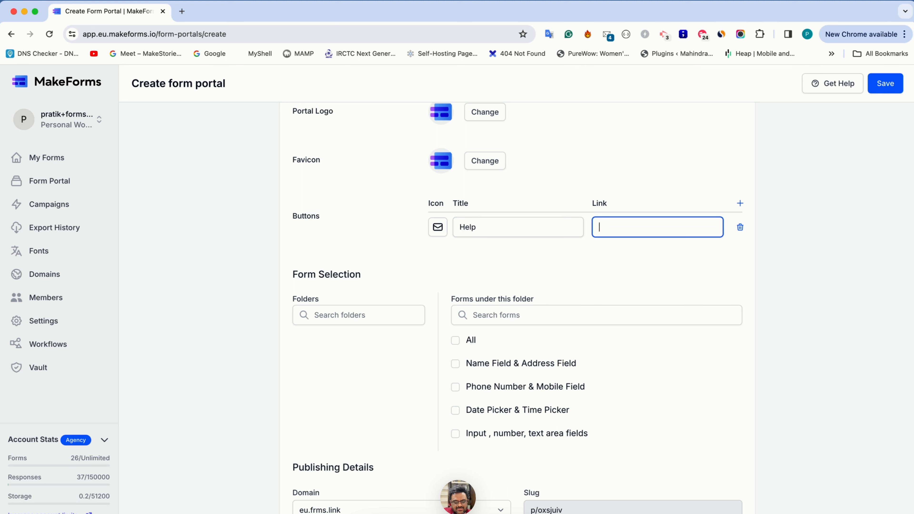
Step: Set the Help button's link to help.makeforms.io
text(help.makeforms.io)
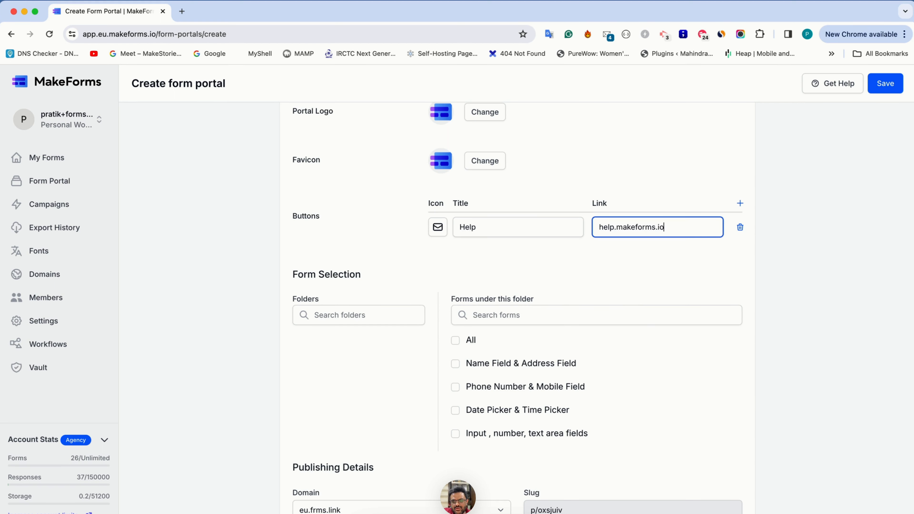
Step: Add a second portal button and give it the chain link icon
click(740, 203)
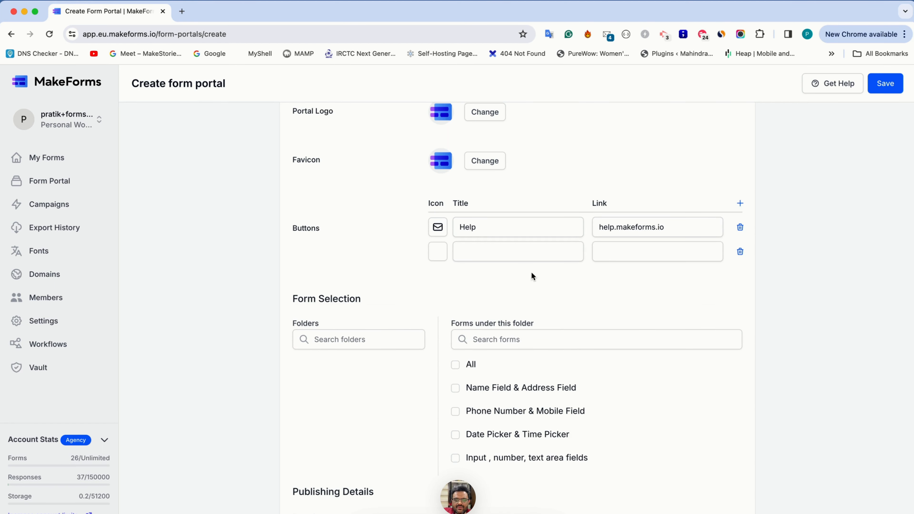
click(439, 255)
scroll(468, 306, down, 5)
scroll(459, 310, down, 1)
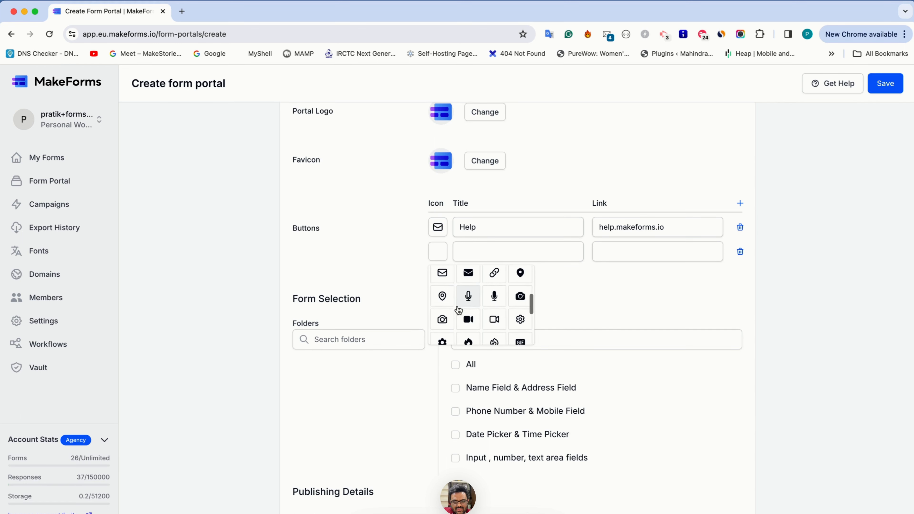
scroll(458, 309, down, 5)
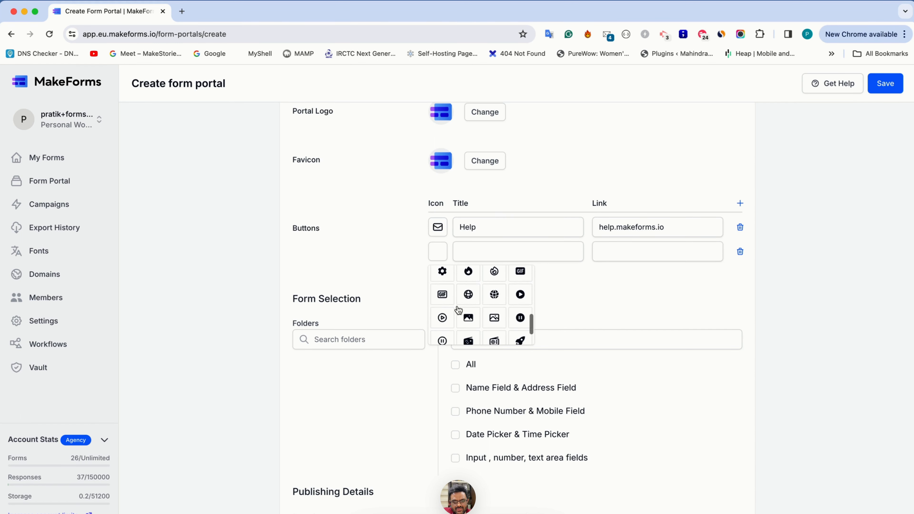
scroll(459, 309, up, 5)
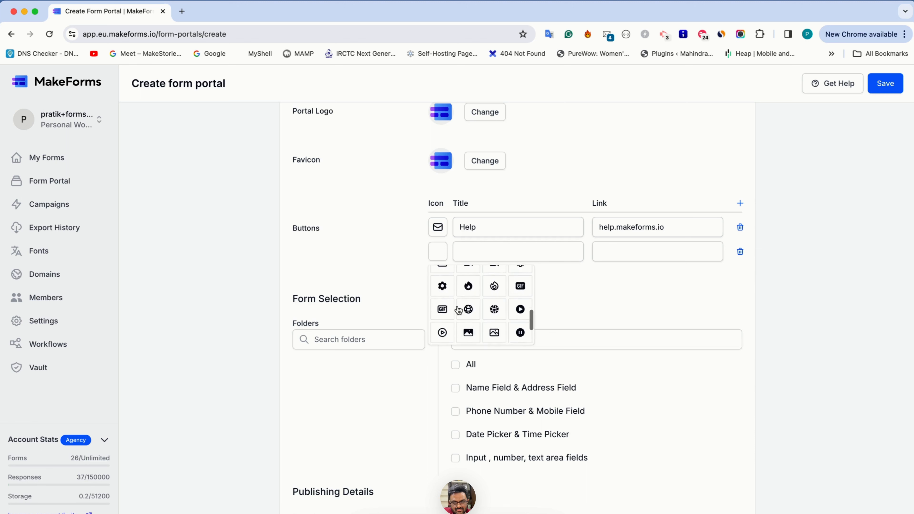
scroll(459, 310, up, 2)
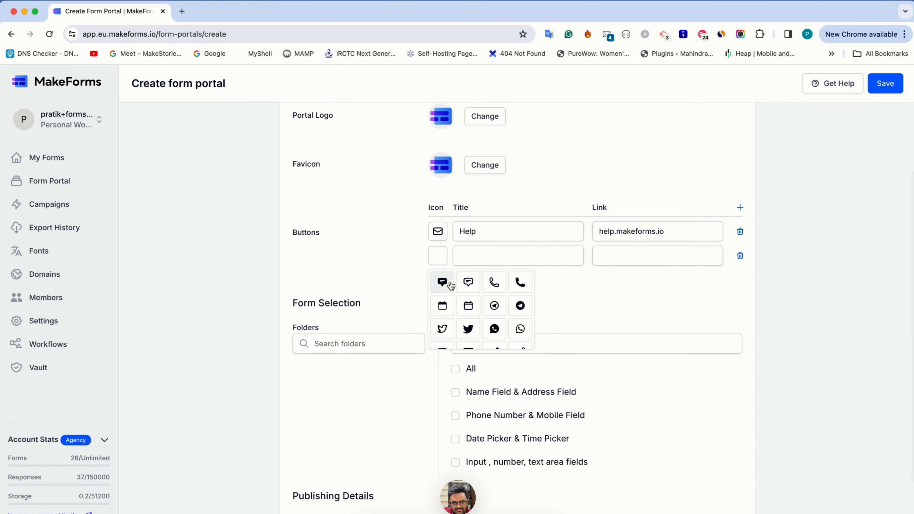
scroll(482, 320, down, 3)
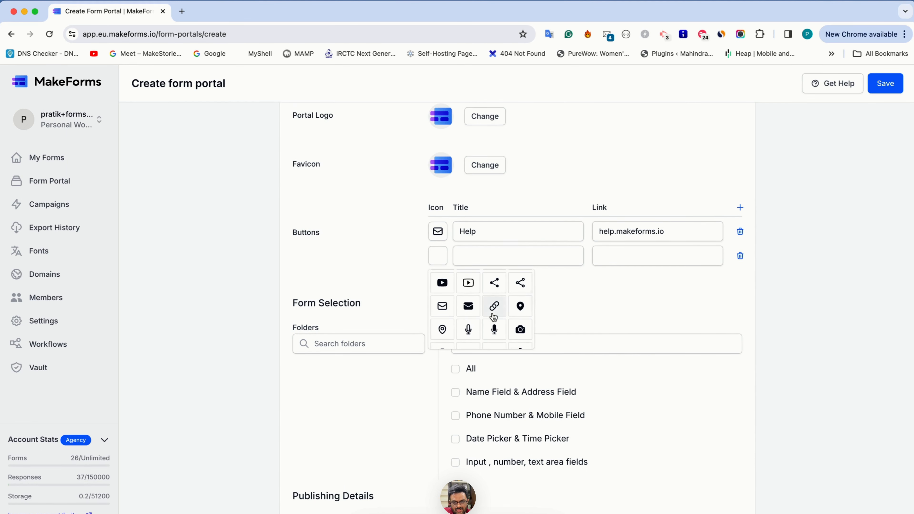
click(494, 306)
Step: Title the second button "Docs" and go to its link field
click(481, 252)
text(Docs)
key(Tab)
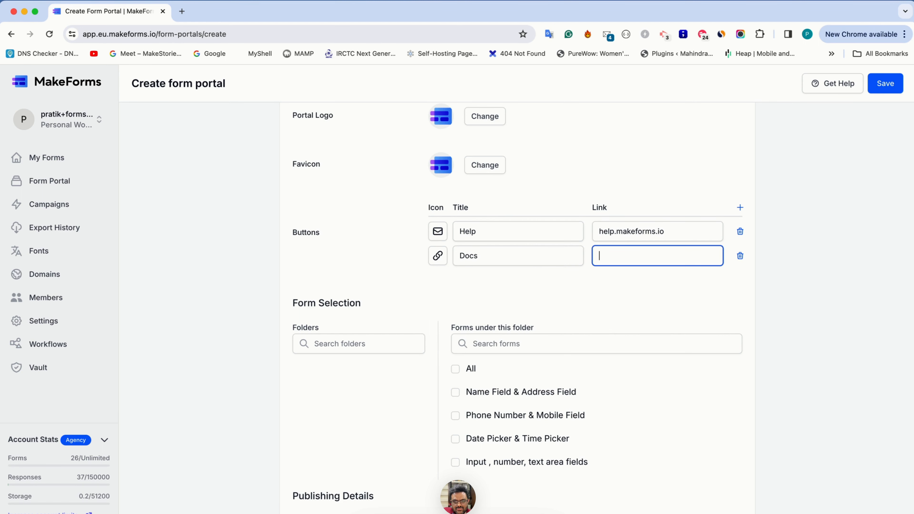
text(makeo)
key(super+Left)
text(https://)
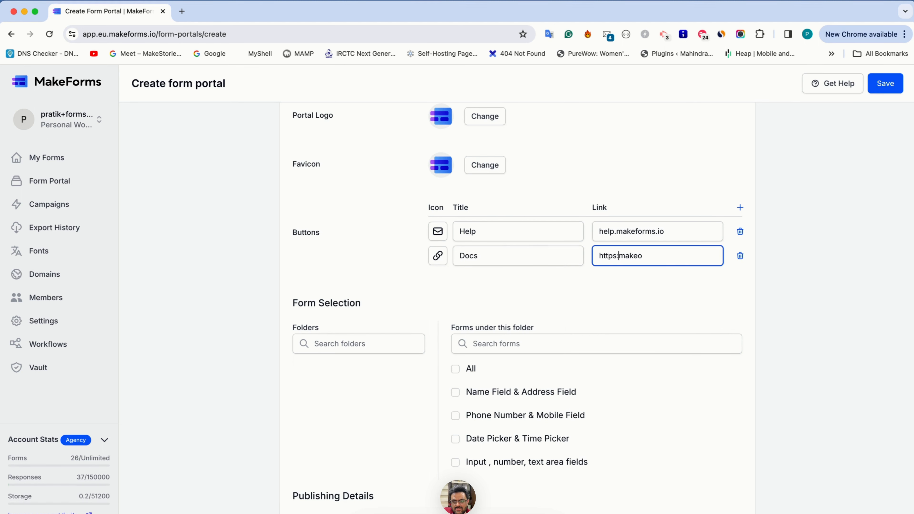
key(super+Right)
key(BackSpace)
text(forms)
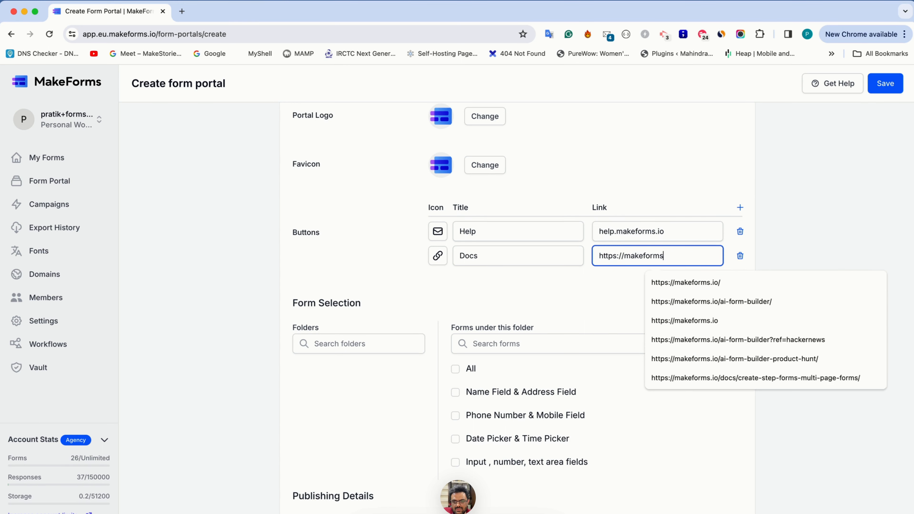
text(.io/docs)
key(super+Left)
key(alt+Right)
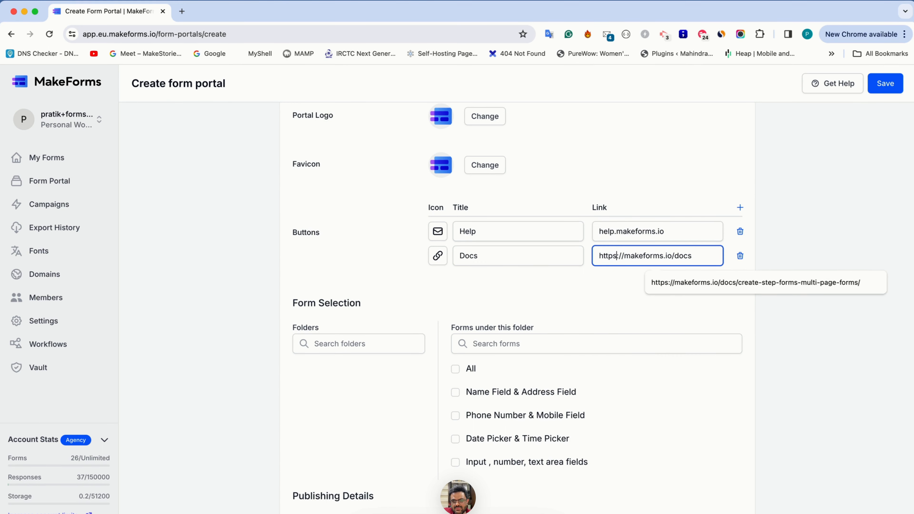
key(Right)
key(Right)
key(Right)
key(shift+super+Left)
key(super+c)
click(600, 231)
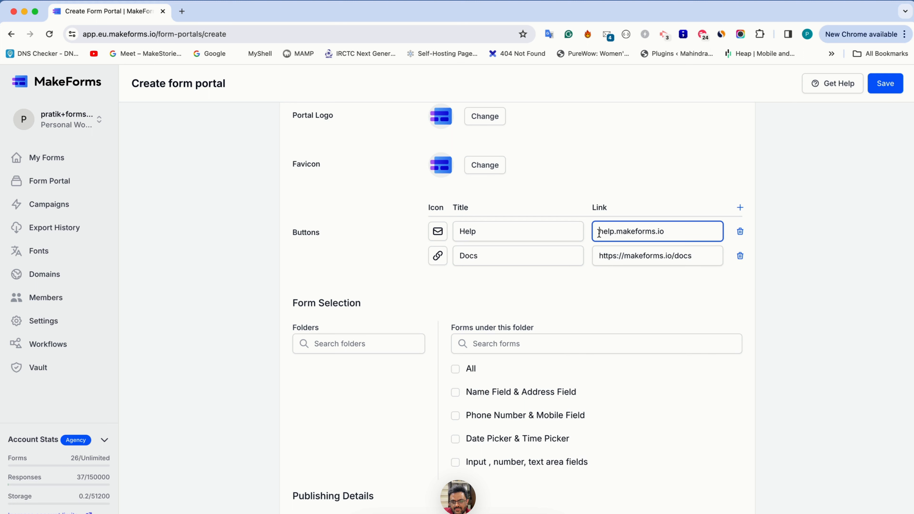
key(super+v)
click(615, 195)
Step: Include the Name Field & Address Field, Phone Number & Mobile Field and Date Picker & Time Picker forms in the portal
scroll(395, 335, down, 2)
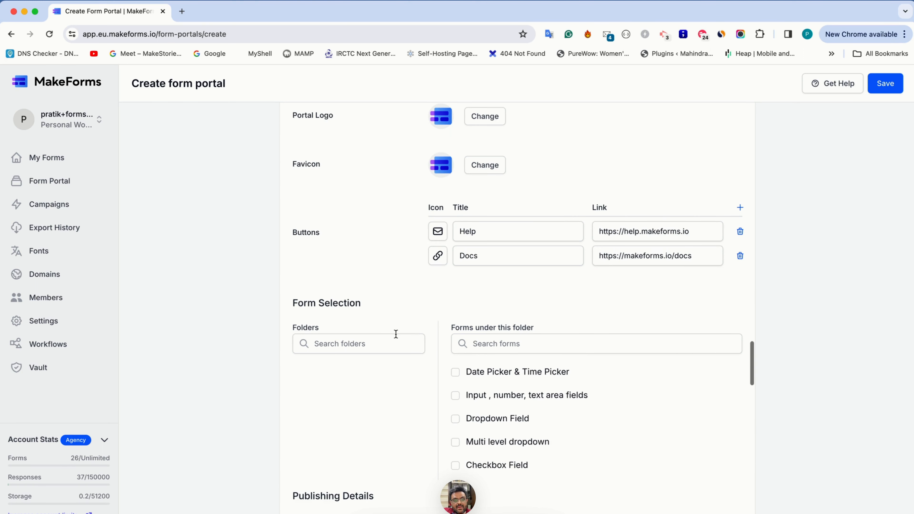
scroll(395, 334, up, 2)
scroll(386, 288, down, 2)
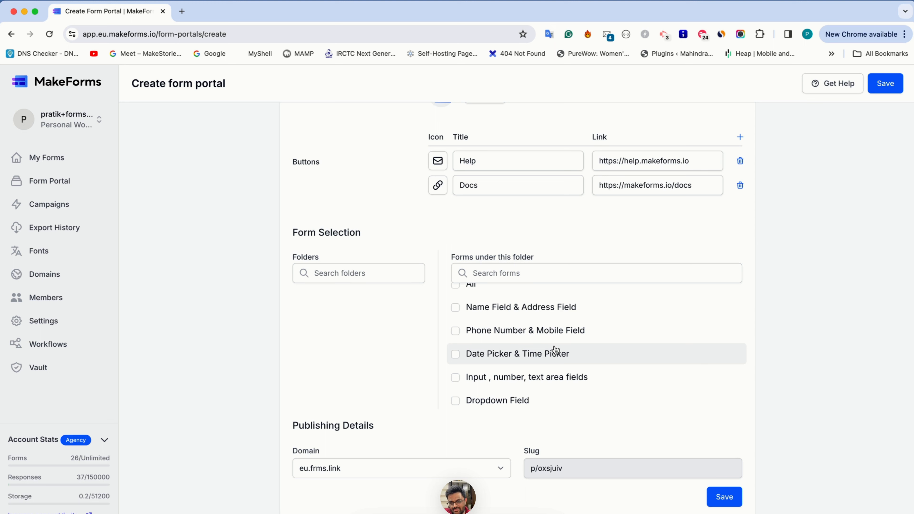
scroll(500, 387, up, 1)
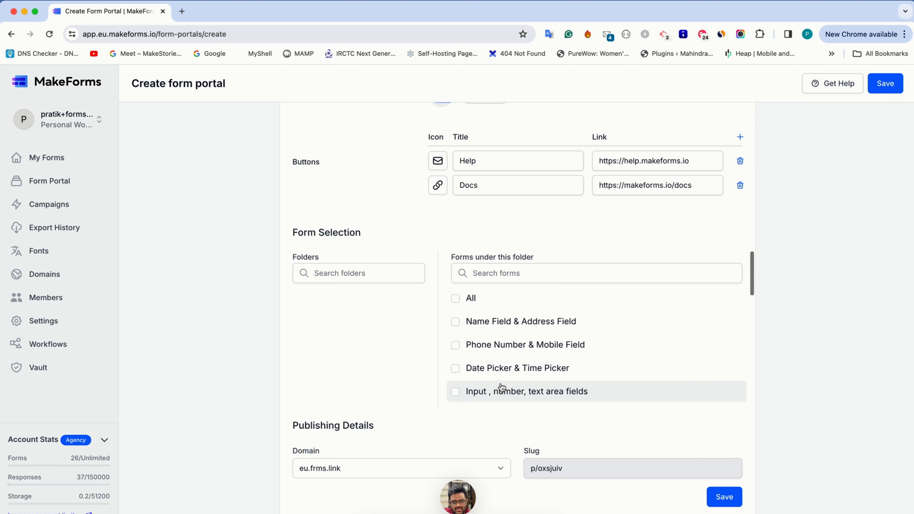
scroll(500, 383, down, 1)
click(458, 301)
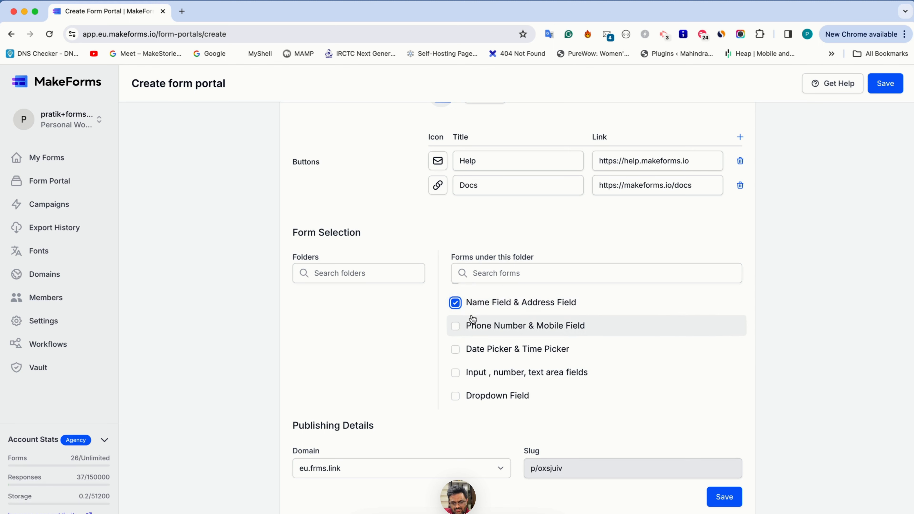
click(472, 325)
click(481, 350)
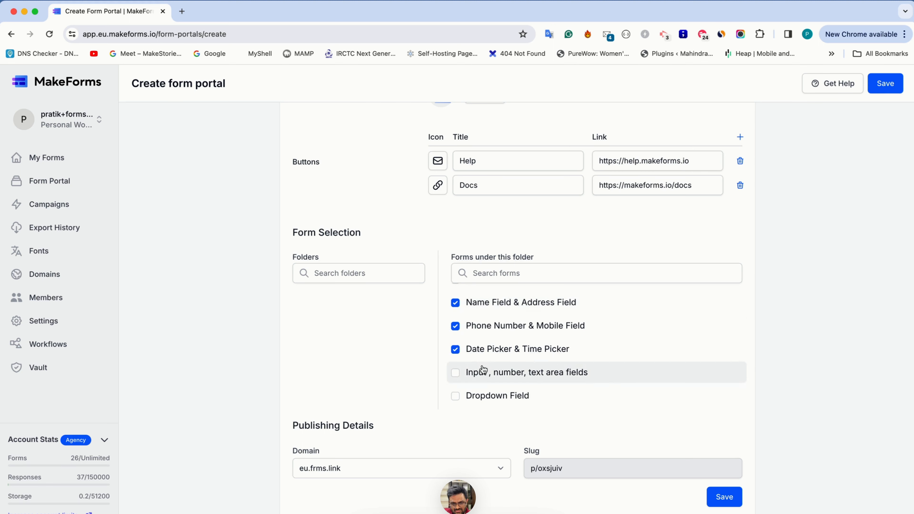
Step: Include the Dropdown Field, Checkbox Field, Net Promoter Score and File upload forms, and review the form selection
click(482, 396)
scroll(482, 381, down, 3)
click(481, 335)
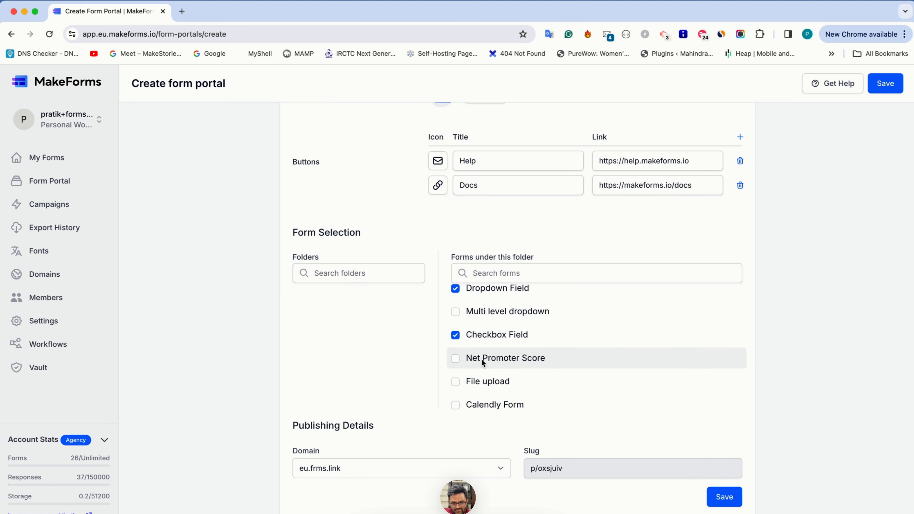
click(481, 359)
click(483, 380)
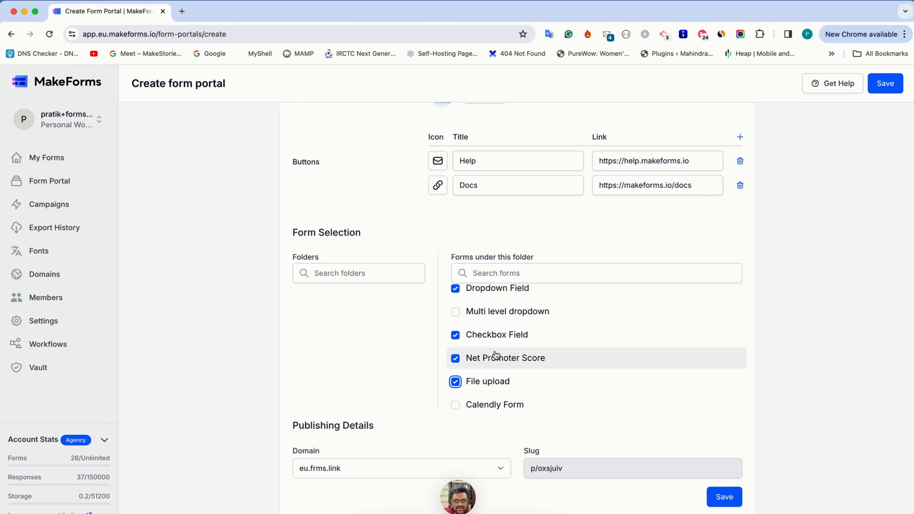
scroll(475, 347, up, 3)
scroll(476, 345, up, 2)
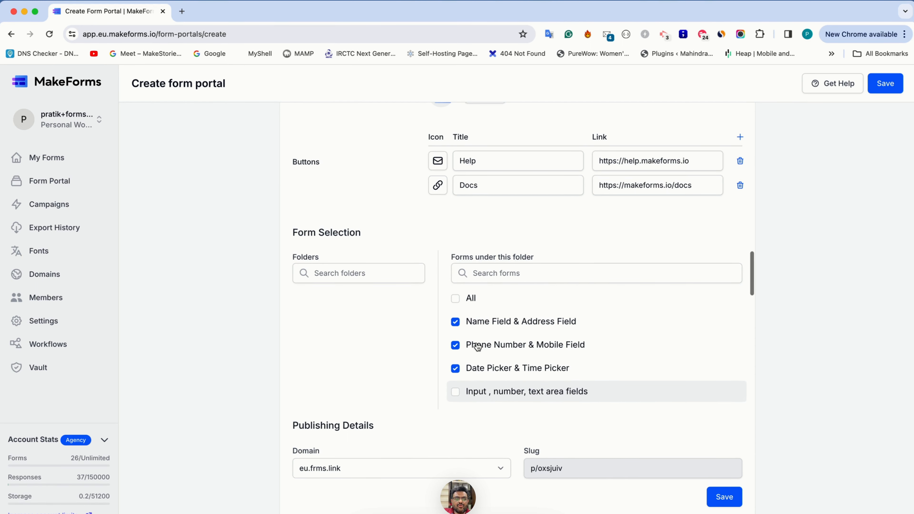
scroll(381, 307, up, 1)
scroll(380, 306, down, 1)
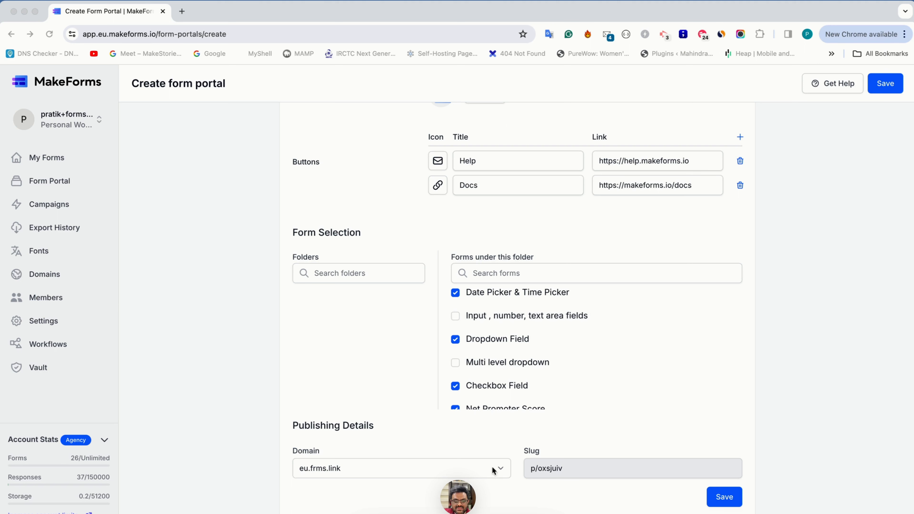
Step: Check the portal's domain and slug in the publishing details
click(414, 465)
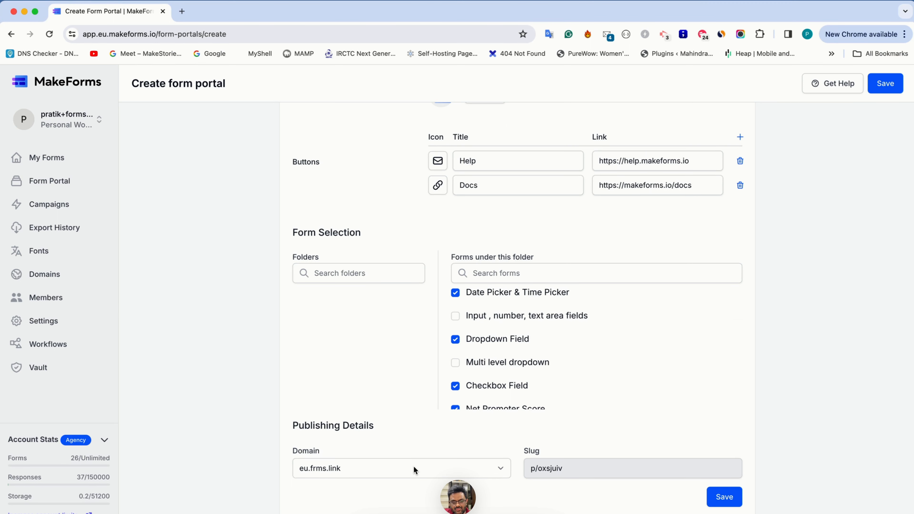
click(413, 466)
click(414, 466)
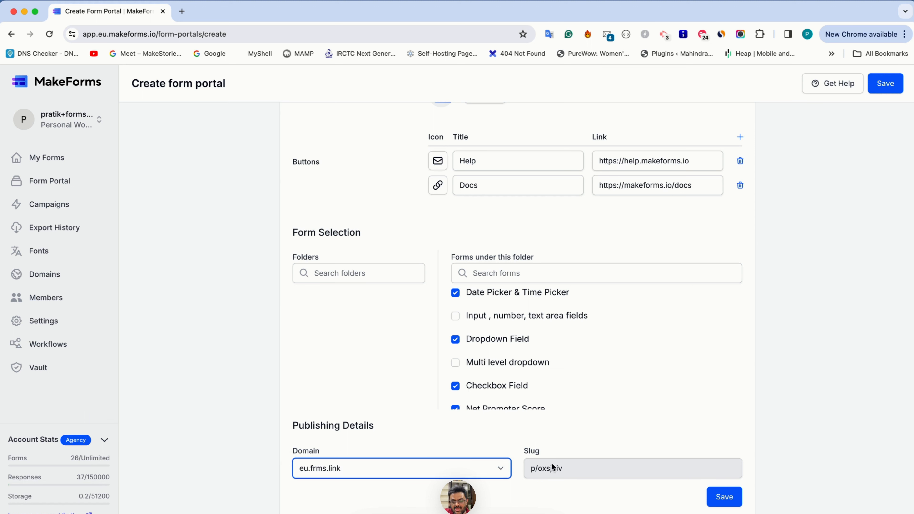
click(533, 470)
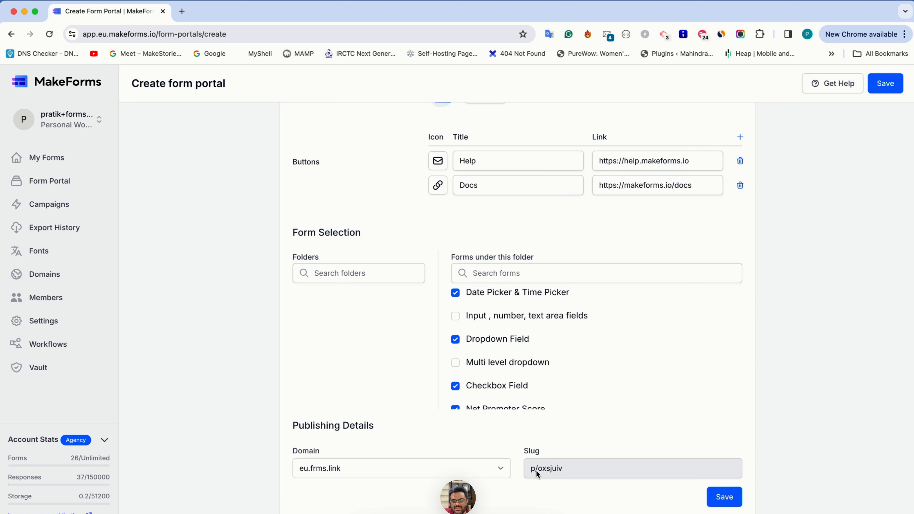
drag(536, 470, 560, 468)
Step: Save the form portal and open the FormGuru Series public page from its link
click(721, 500)
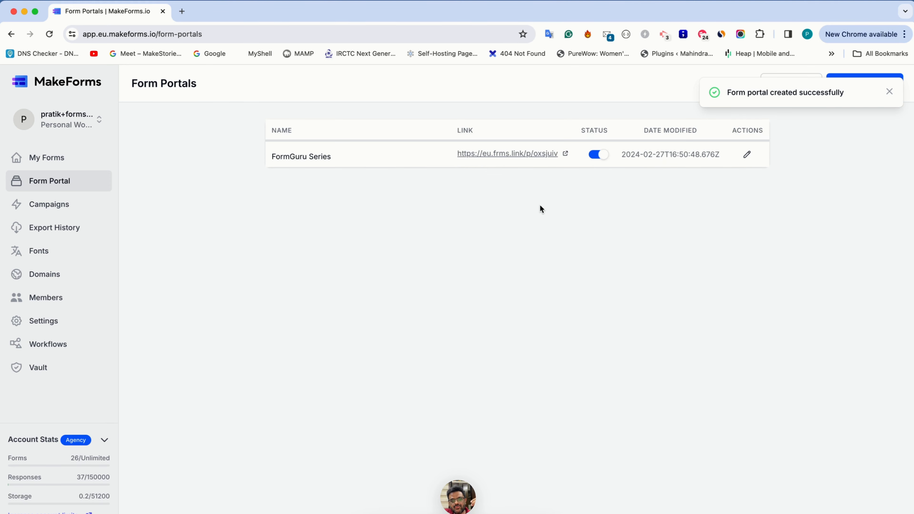
click(539, 154)
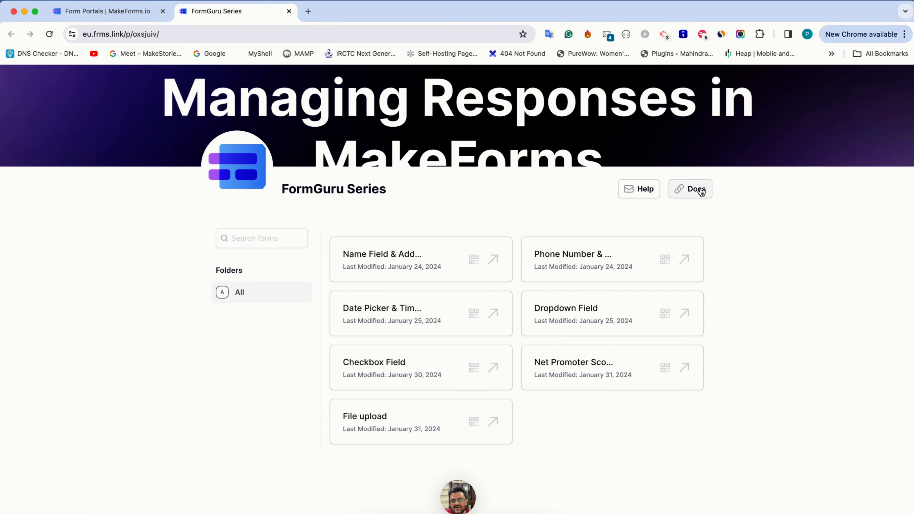
click(686, 195)
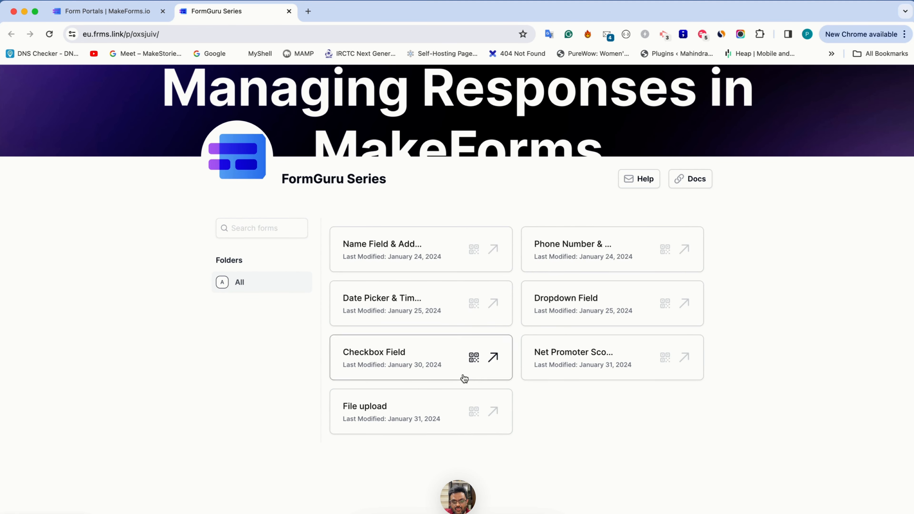
Step: Search the portal's forms for "date" and view the QR code of the Date Picker & Time Picker form
click(270, 229)
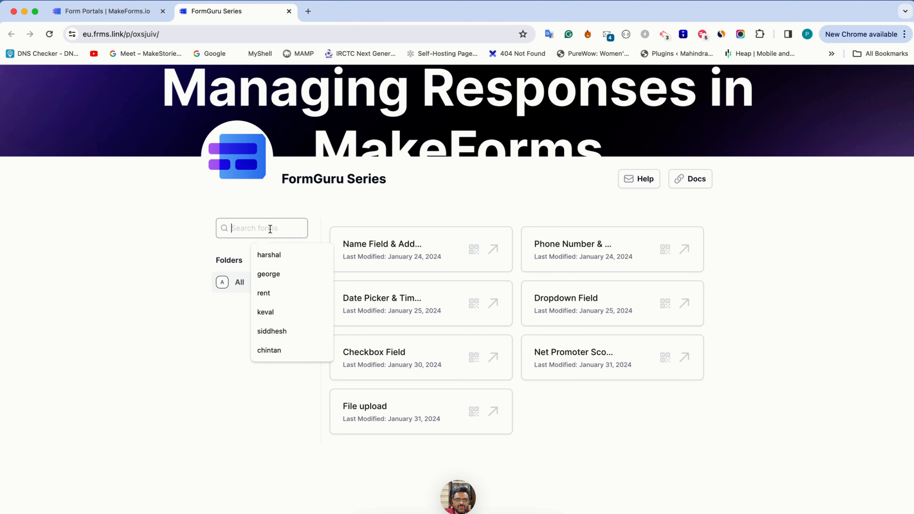
text(date)
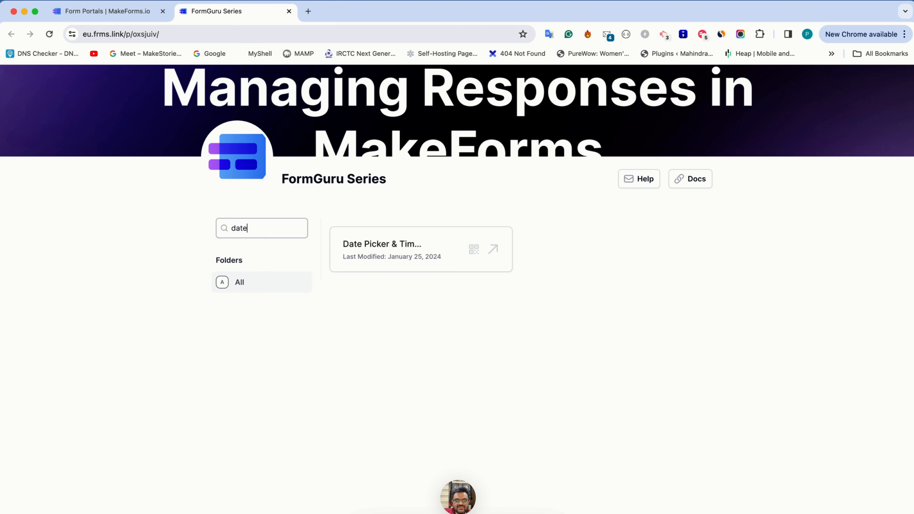
click(474, 250)
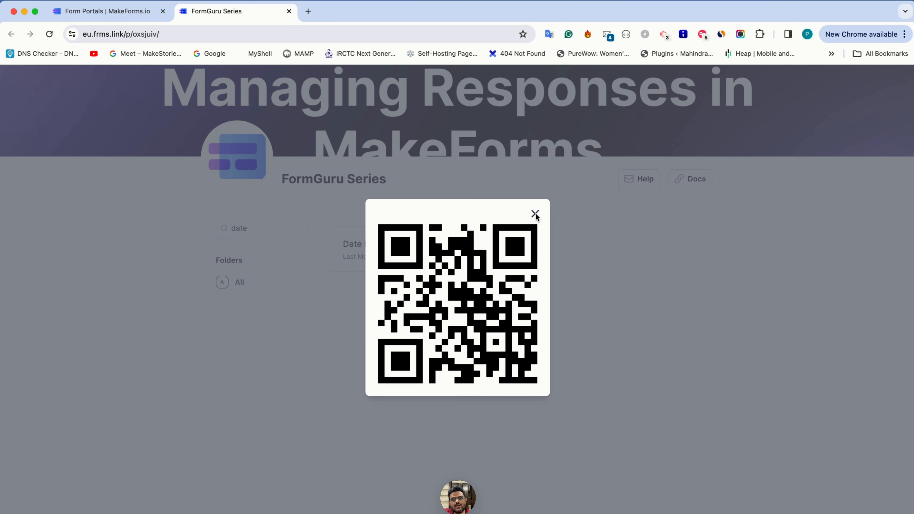
click(553, 213)
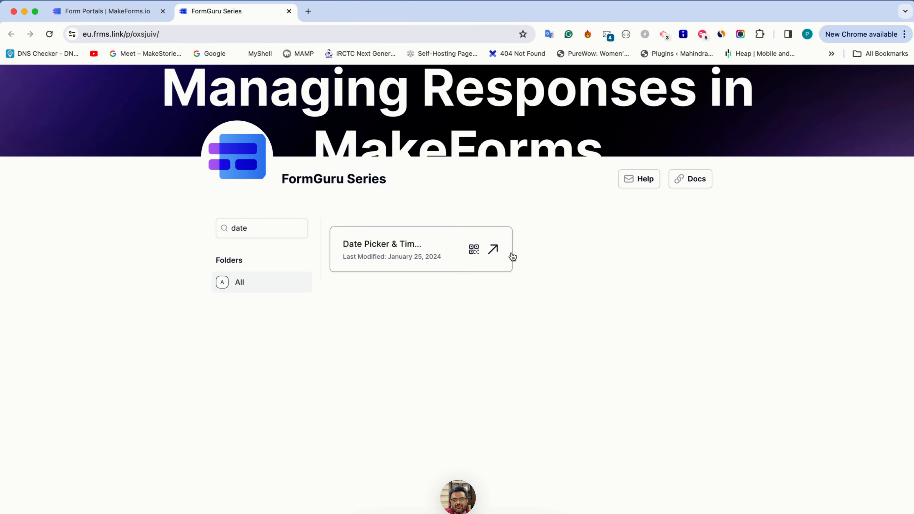
Step: Open the Date Picker & Time Picker form from the portal, close it and return to the form portals list
click(497, 253)
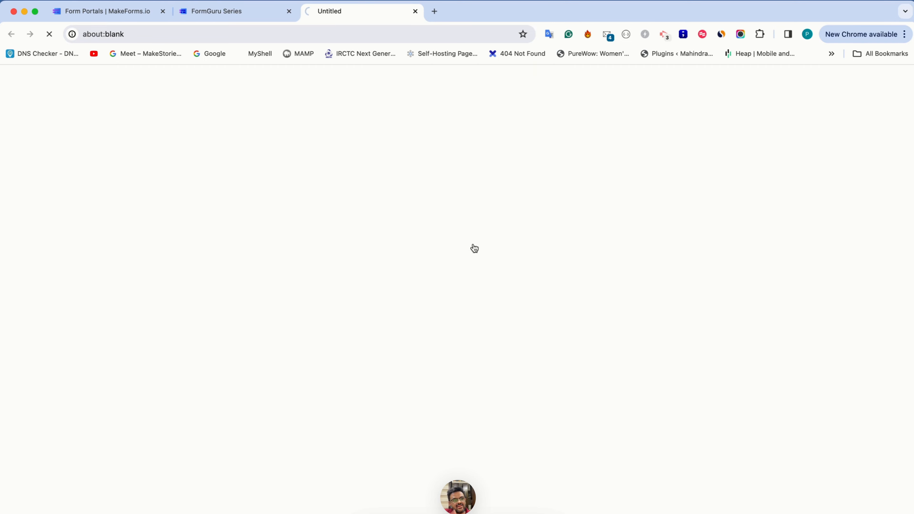
key(super+w)
key(ctrl+shift+Tab)
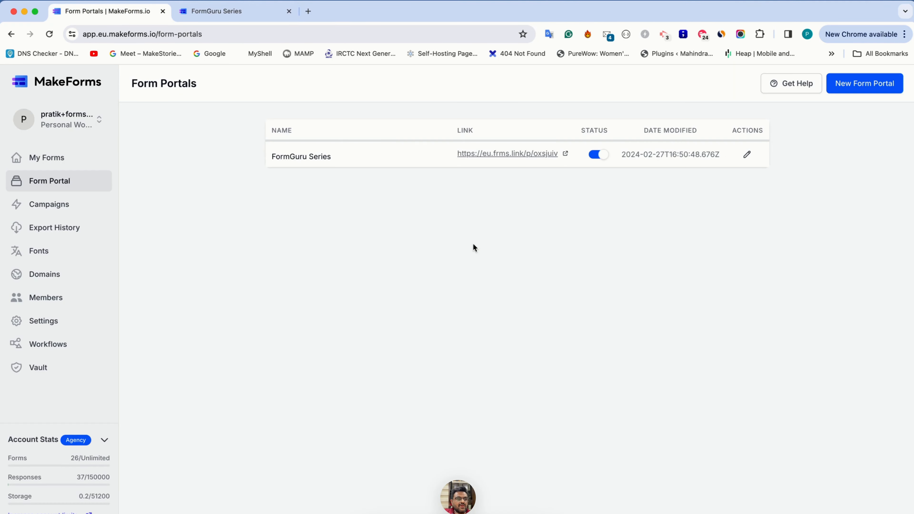
Step: In My Forms, select the Logic + Calculated Fields form and create a folder named "Folder 2"
click(71, 162)
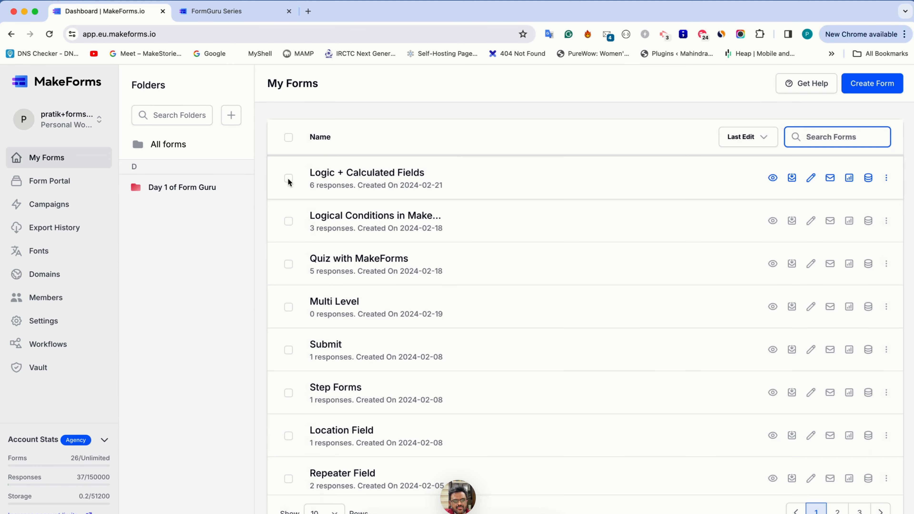
click(289, 180)
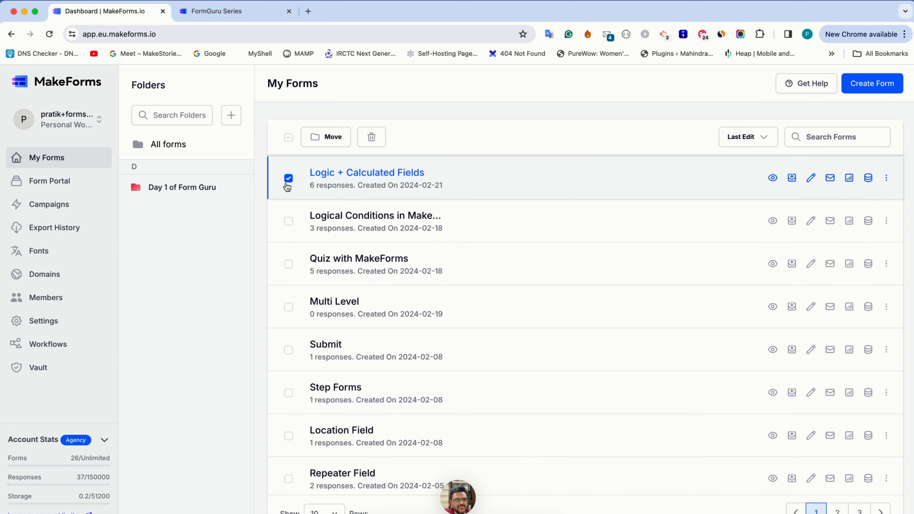
click(230, 113)
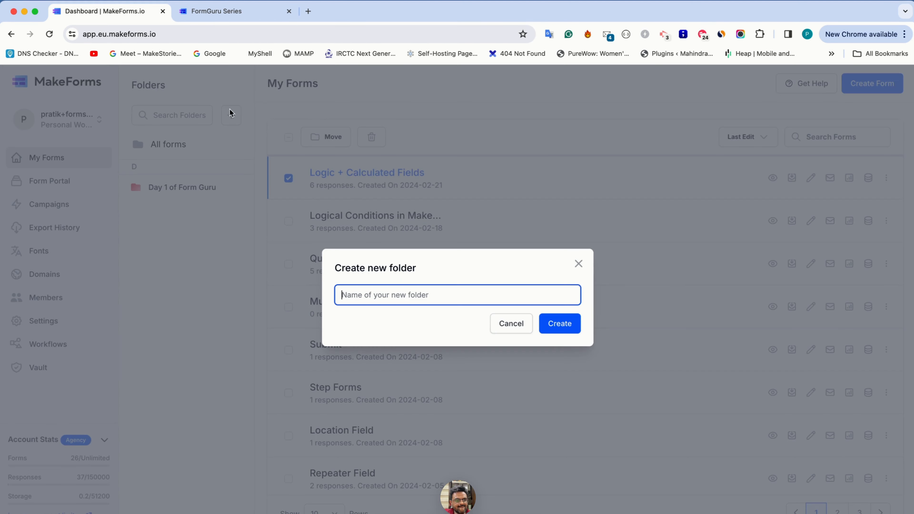
click(366, 296)
text(Folder)
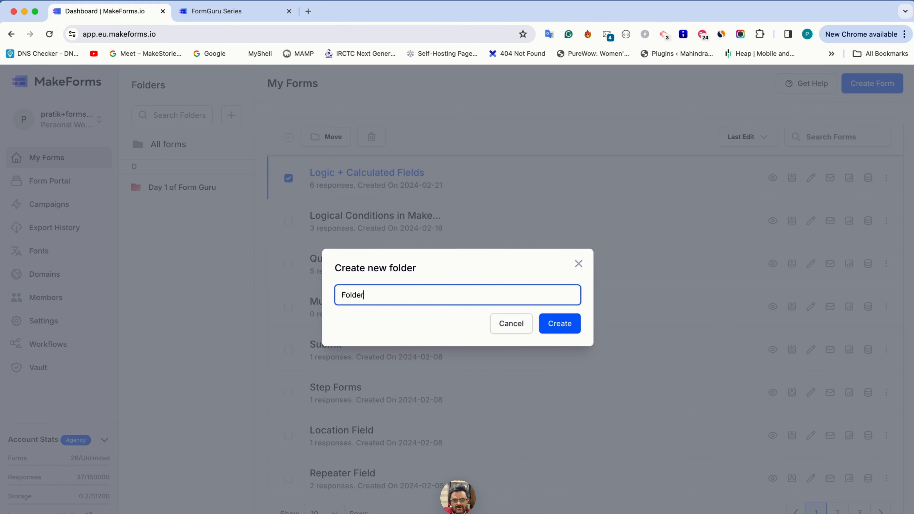
text( 2)
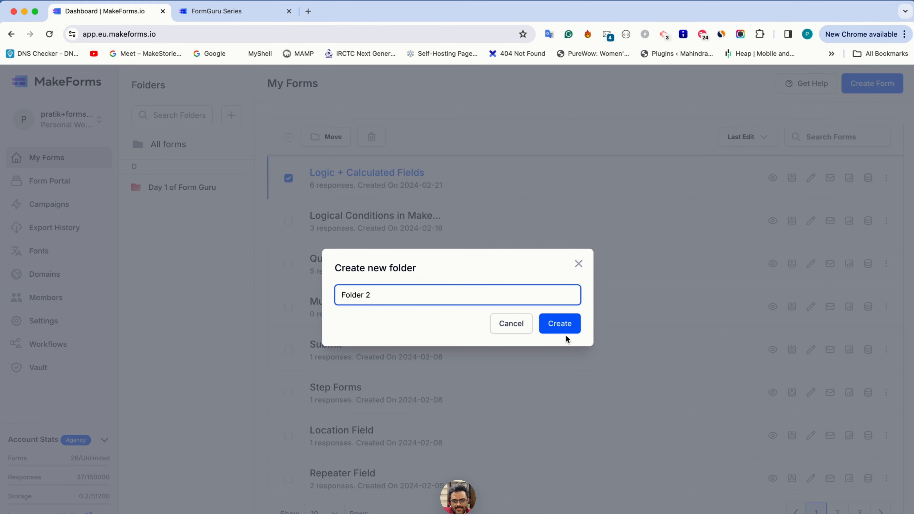
click(561, 325)
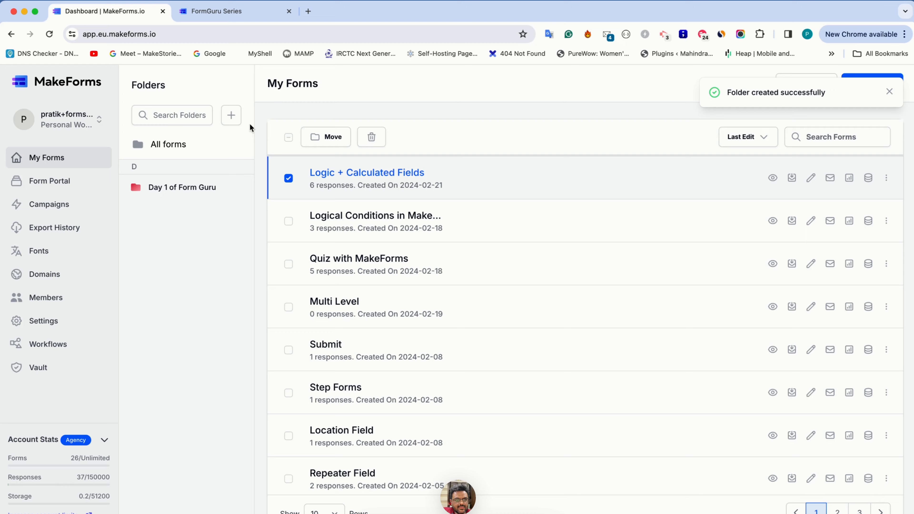
Step: Create another form folder named "Folder 3"
click(231, 115)
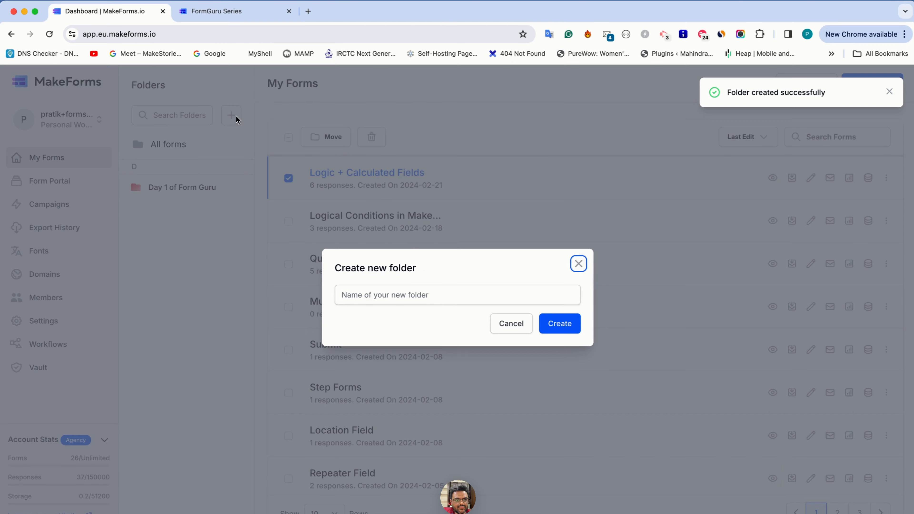
text(Folder 3)
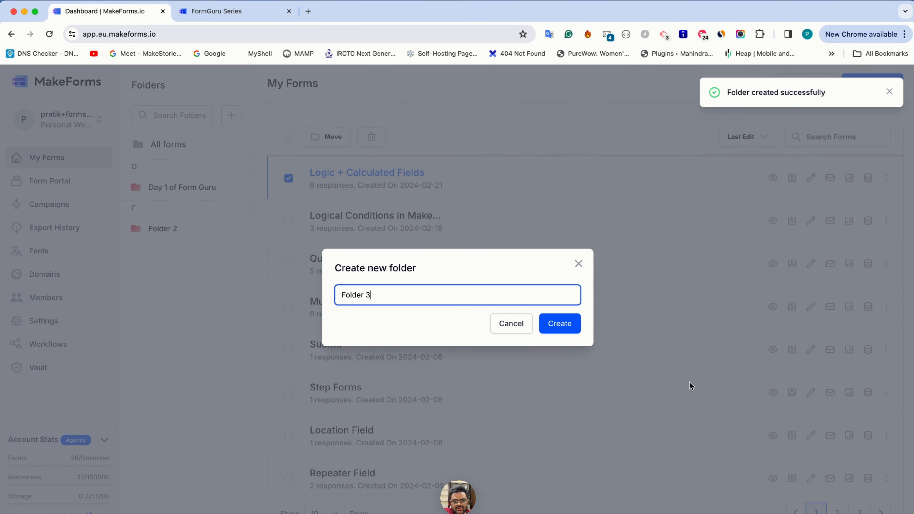
click(557, 331)
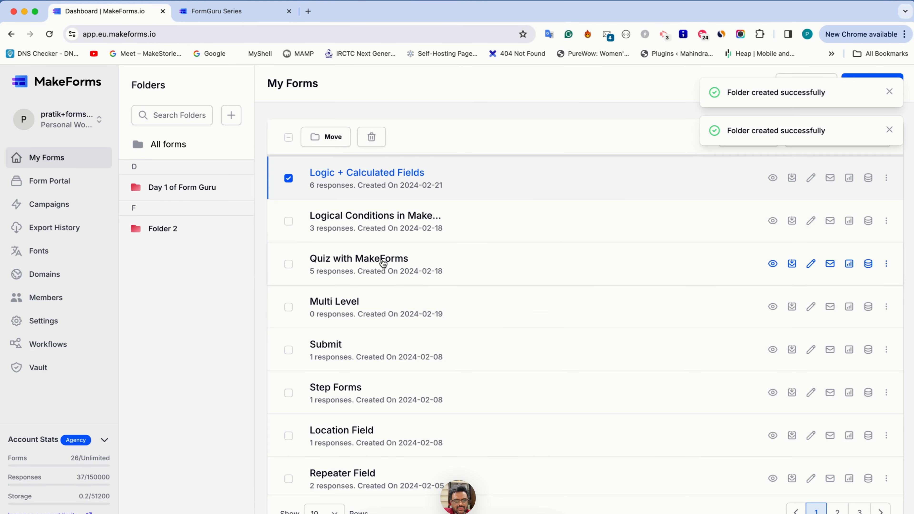
Step: Add Logical Conditions in MakeForms, Quiz with MakeForms, Multi Level and Submit to the selected form and move them all to Folder 2
click(289, 221)
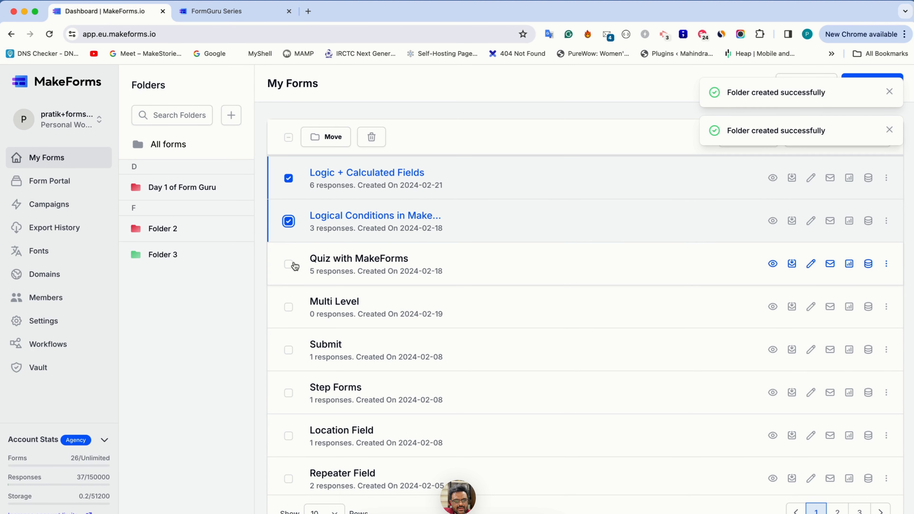
click(289, 264)
click(288, 307)
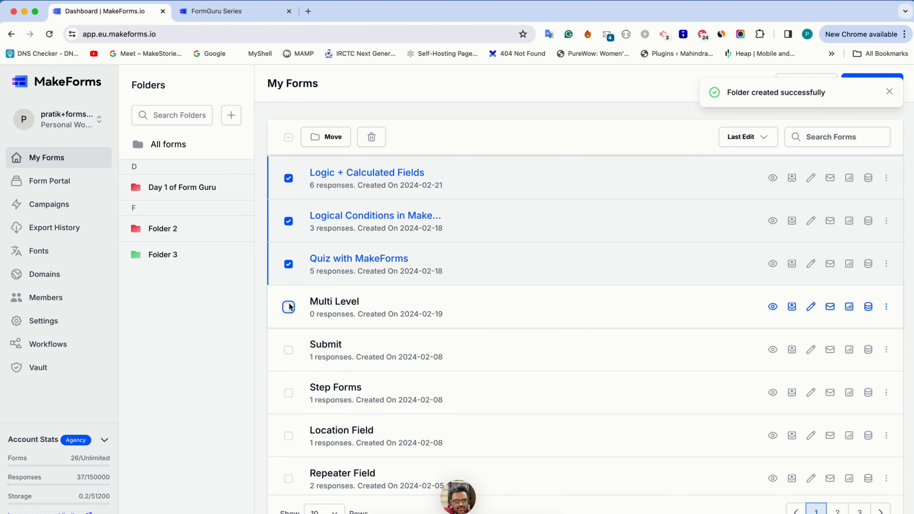
click(288, 349)
click(326, 136)
click(311, 181)
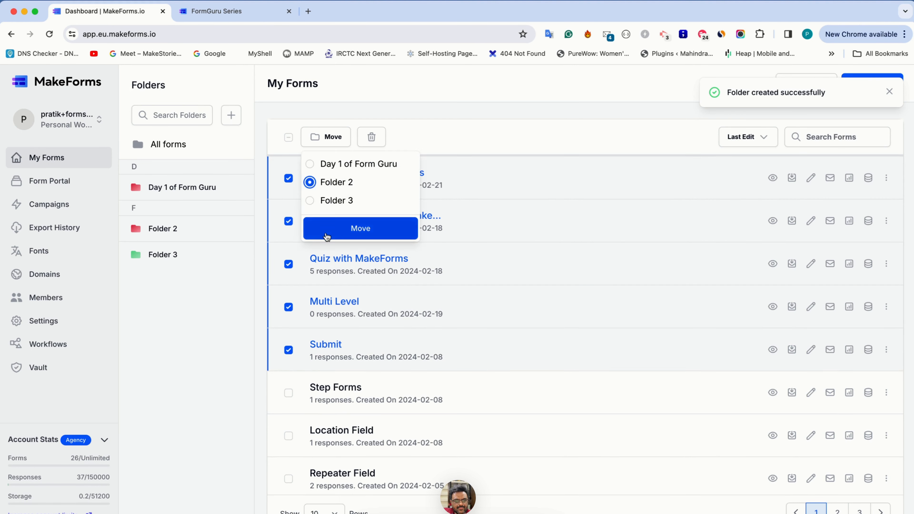
click(326, 236)
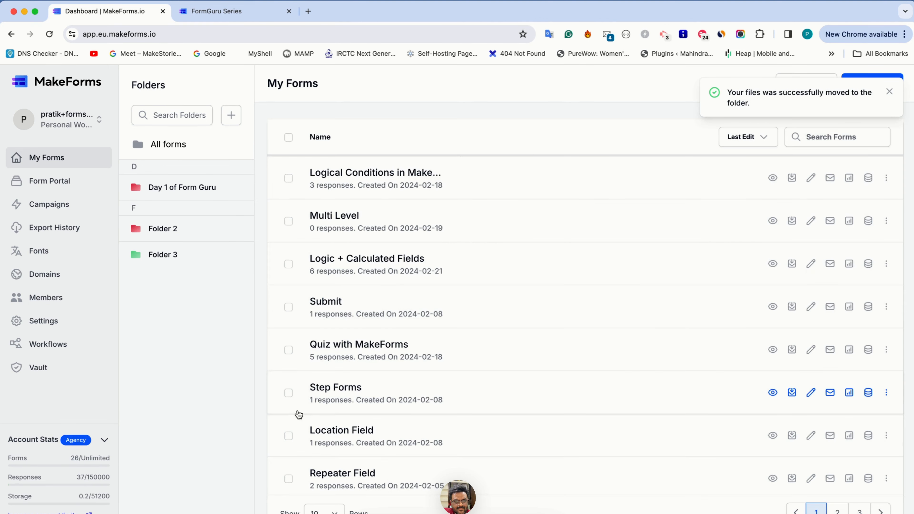
Step: Move the Location Field, Repeater Field, BMI Calculator and Calculated Field forms to Folder 3
scroll(298, 415, down, 3)
click(288, 371)
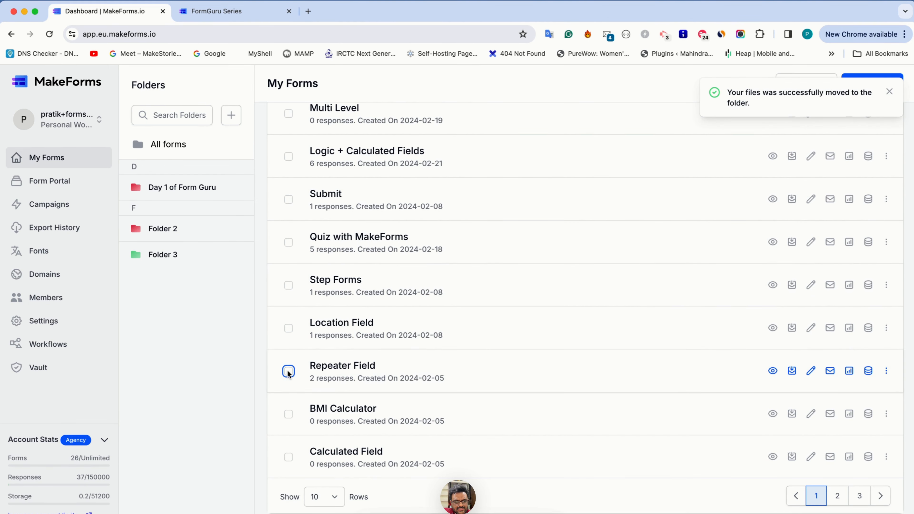
click(288, 414)
click(288, 457)
click(288, 328)
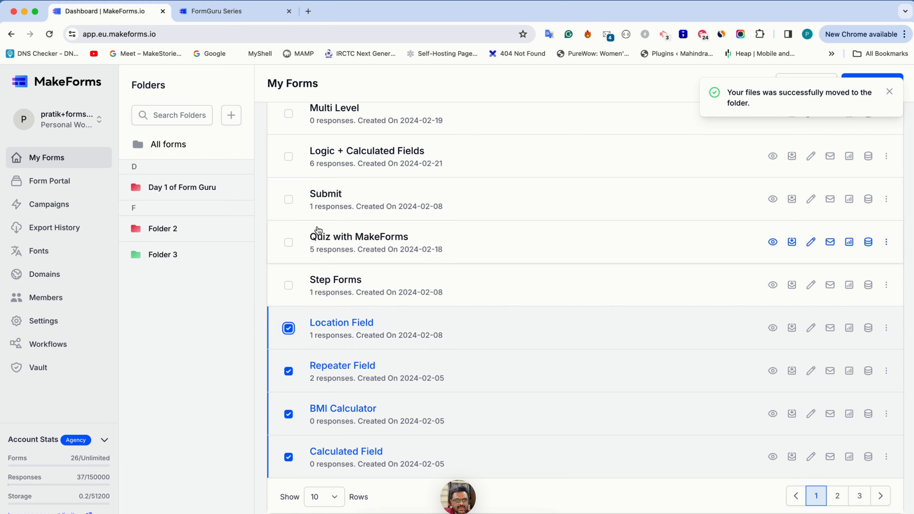
scroll(318, 231, up, 3)
click(326, 137)
click(338, 200)
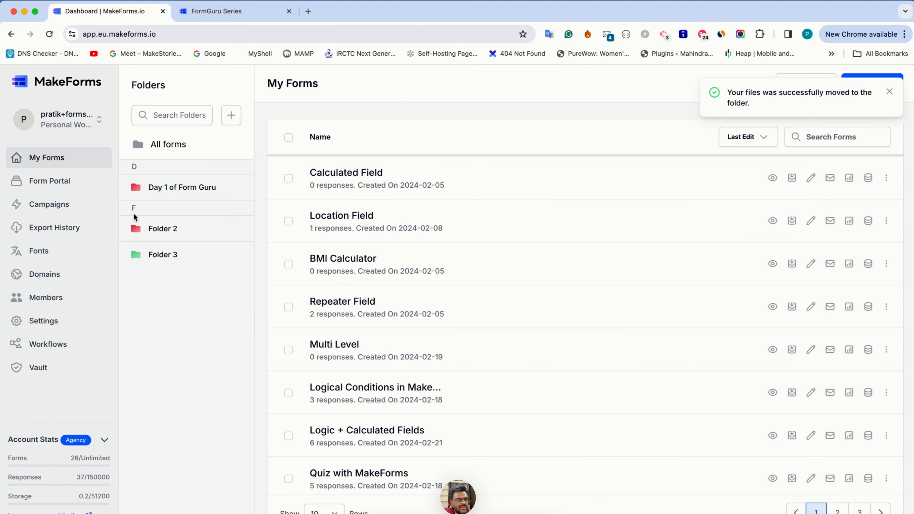
Step: Open the FormGuru Series form portal for editing and include all forms of Folder 2 in its form selection
click(69, 180)
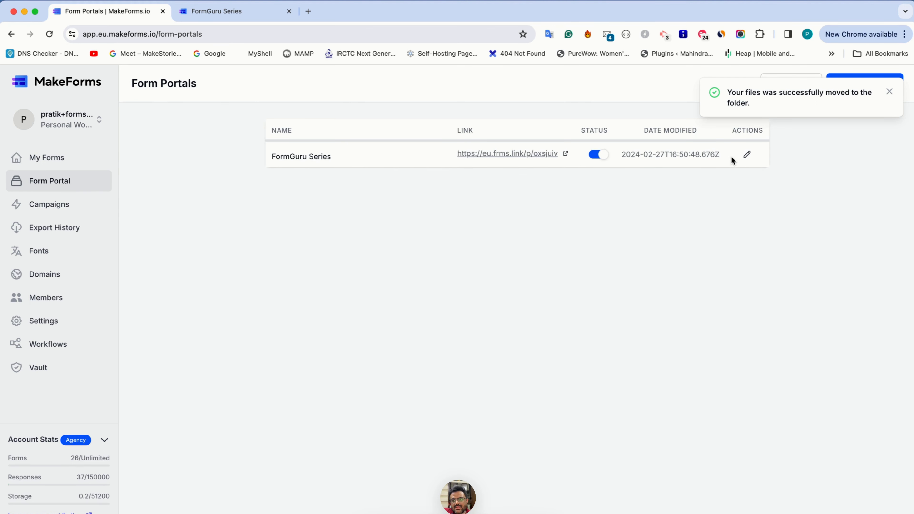
click(747, 155)
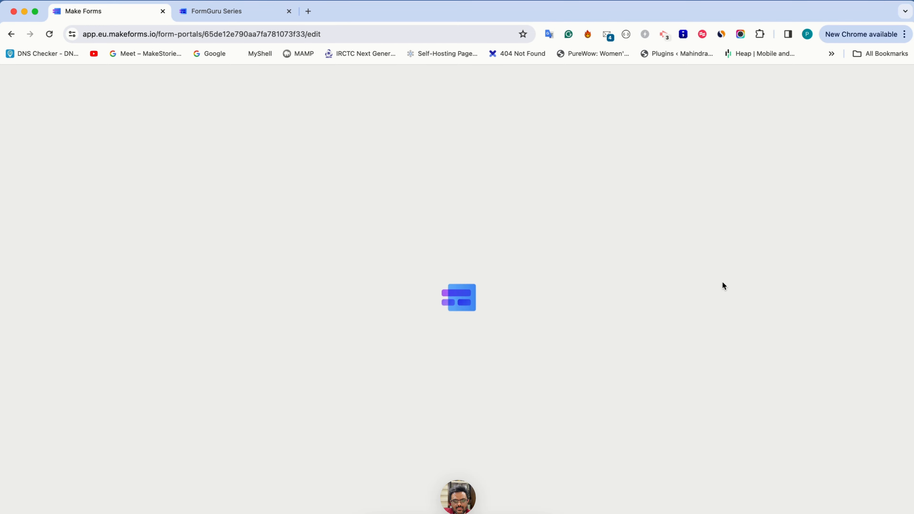
scroll(723, 282, down, 1)
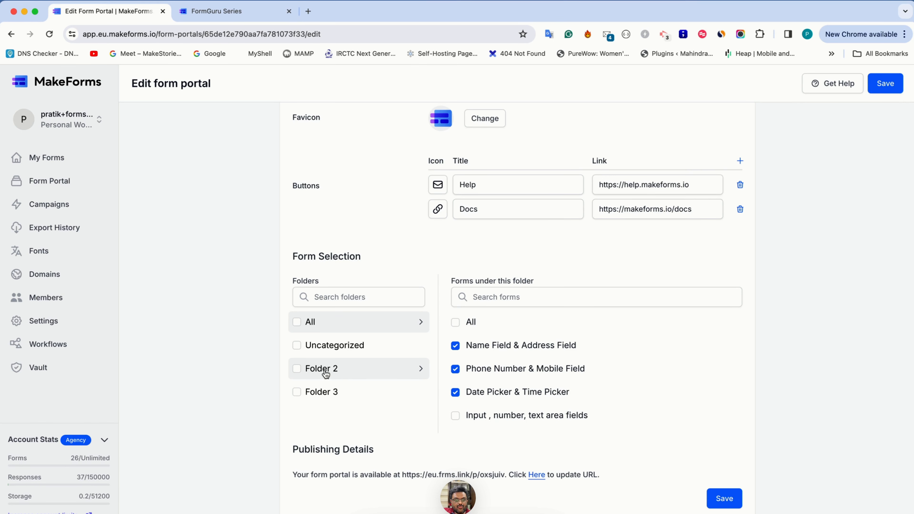
click(297, 369)
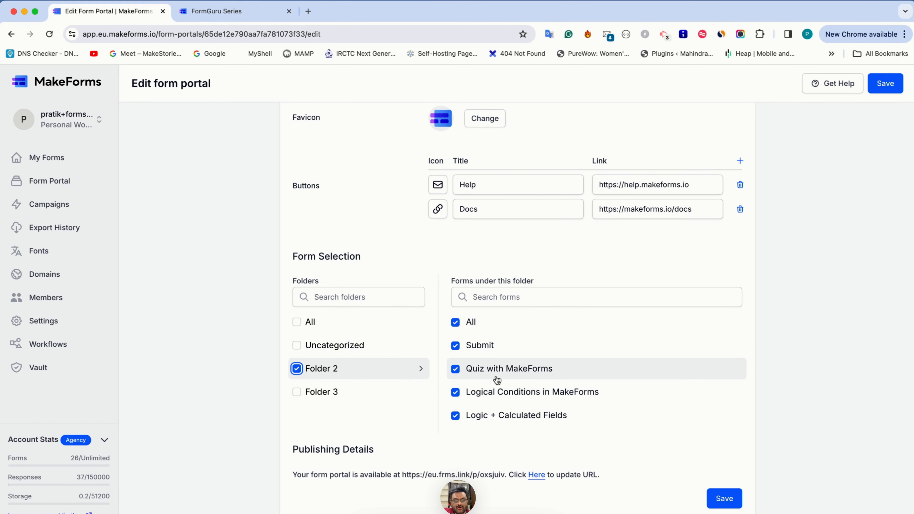
scroll(469, 378, down, 1)
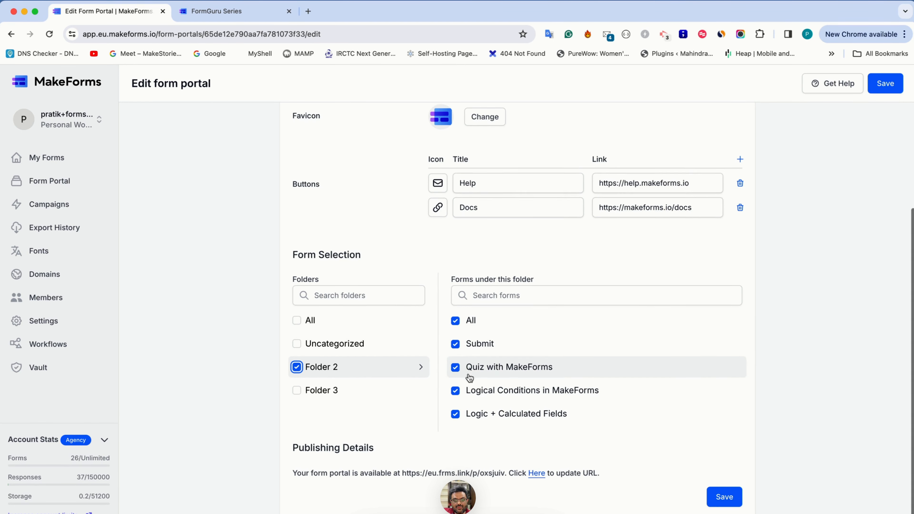
Step: Try selecting BMI Calculator, Repeater Field and Location Field in Folder 3, include the whole folder, and clear that folder's selection
click(375, 390)
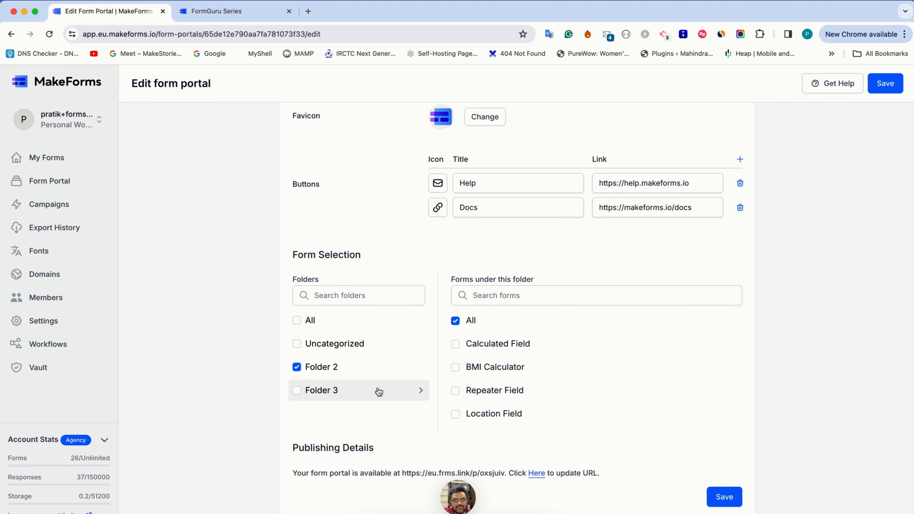
click(455, 367)
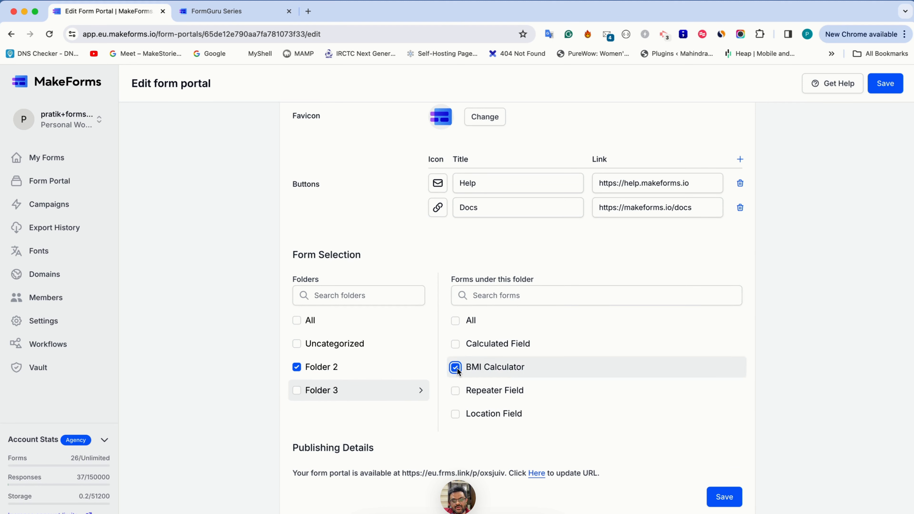
click(455, 390)
click(456, 414)
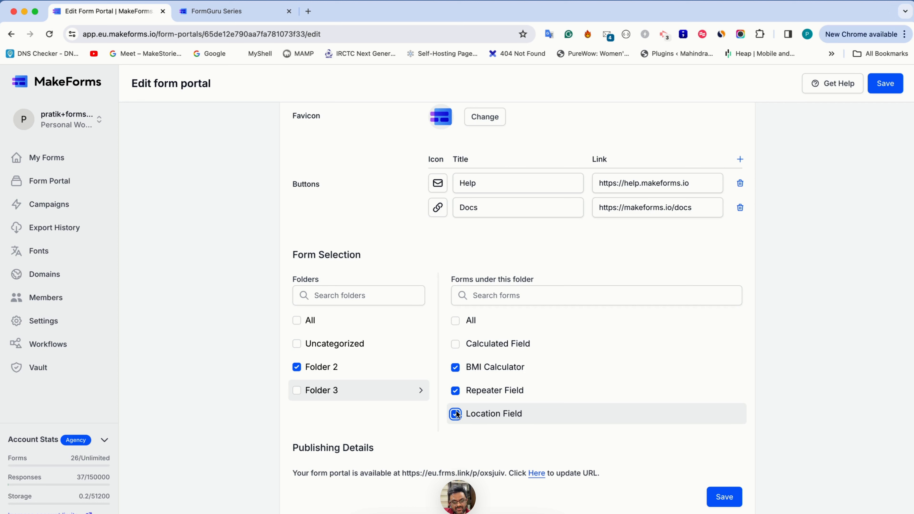
click(297, 390)
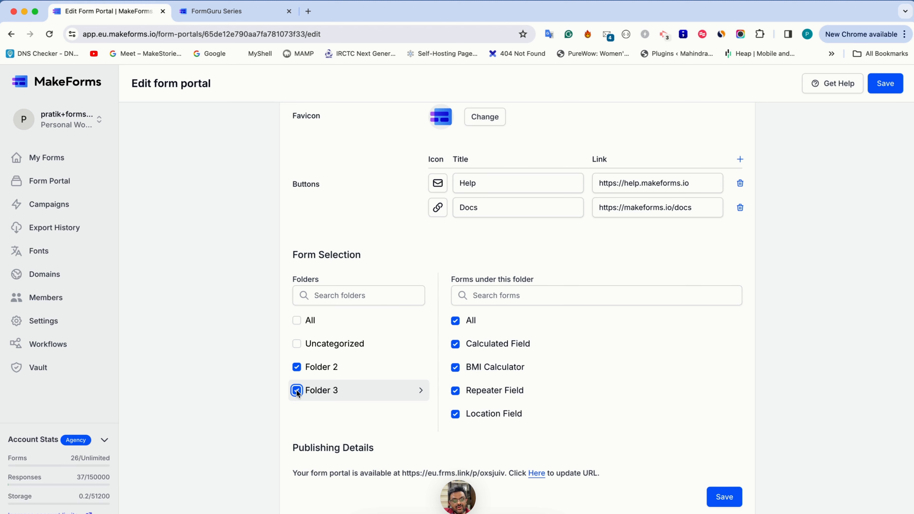
click(296, 390)
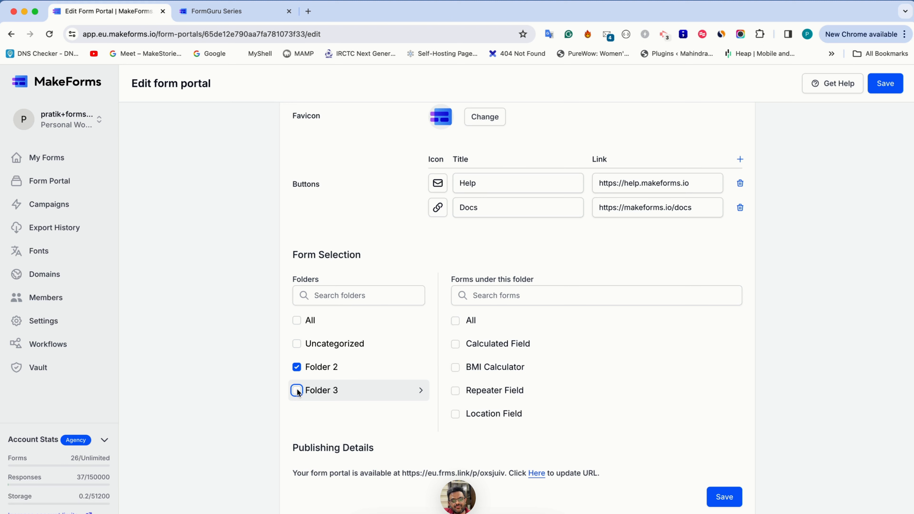
Step: Include only BMI Calculator and Repeater Field from Folder 3 and review the selected forms under all folders
click(469, 368)
click(471, 391)
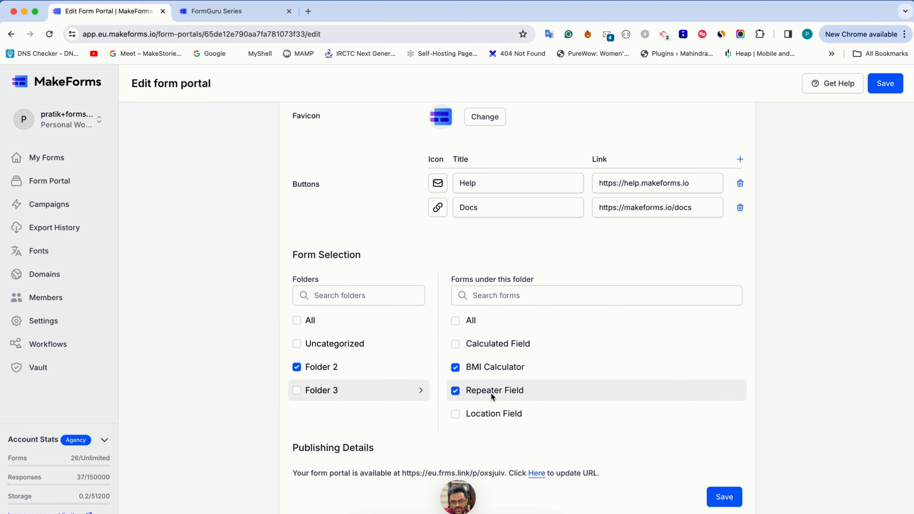
click(353, 326)
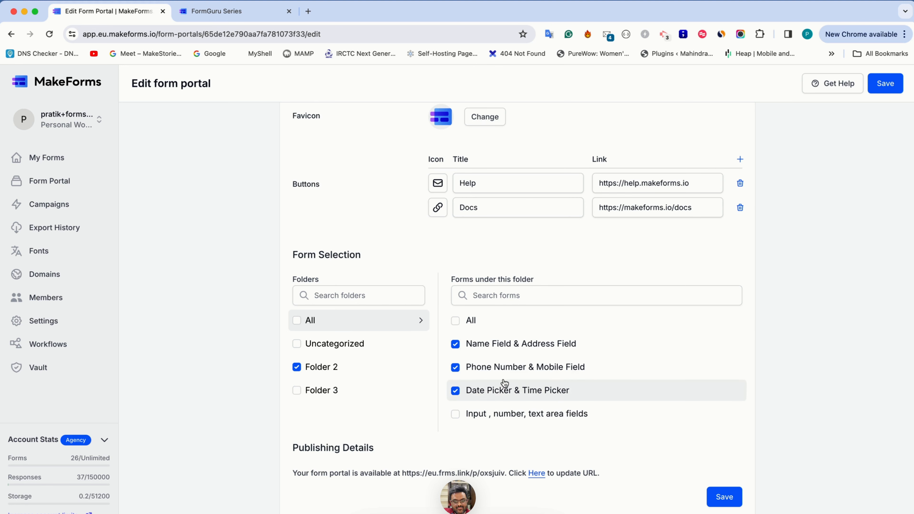
scroll(504, 386, down, 5)
scroll(506, 387, up, 6)
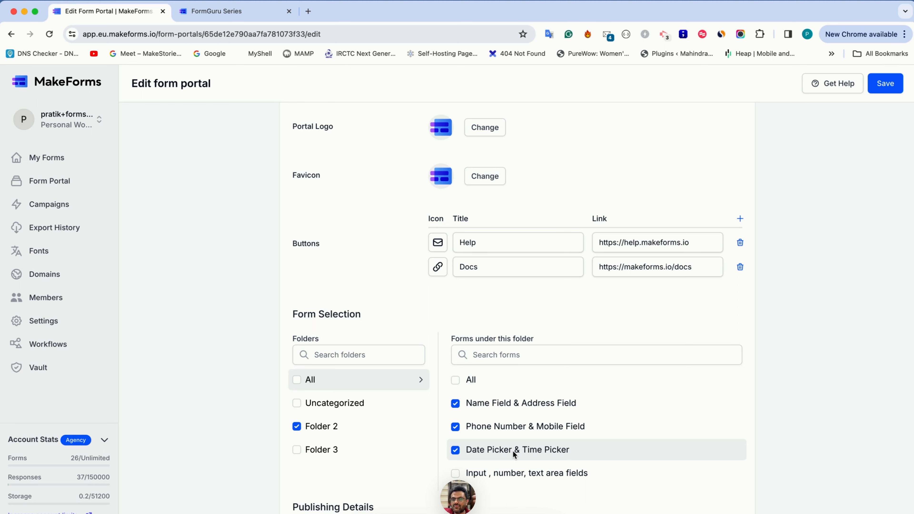
scroll(512, 450, down, 5)
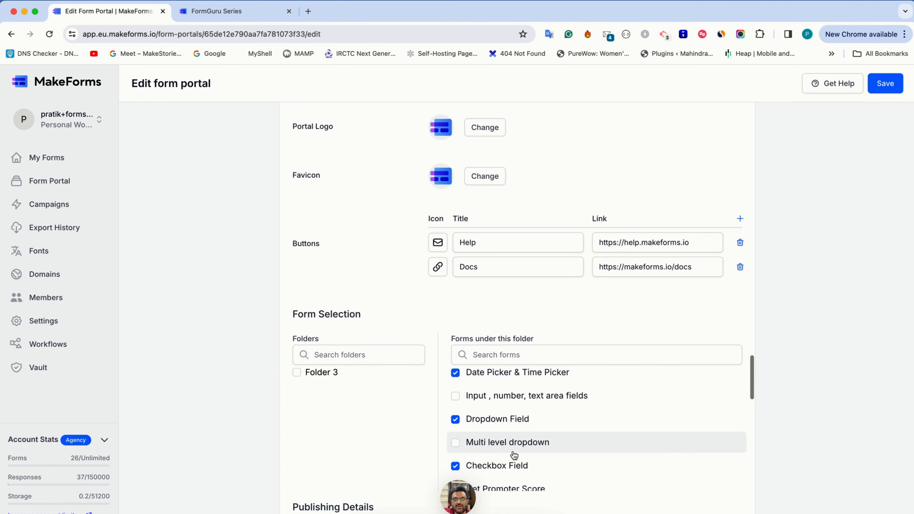
scroll(525, 504, down, 2)
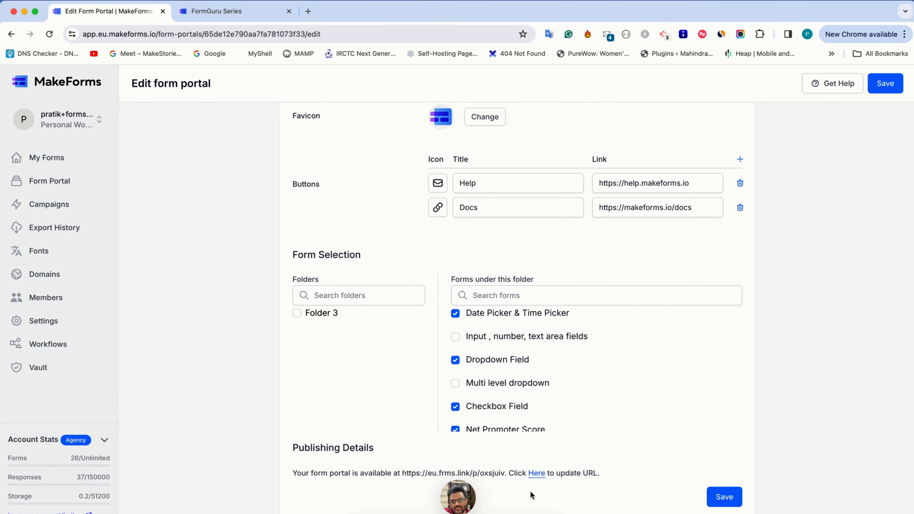
Step: Update the portal's URL with the eu.frms.link domain and save the form portal
click(537, 474)
click(505, 493)
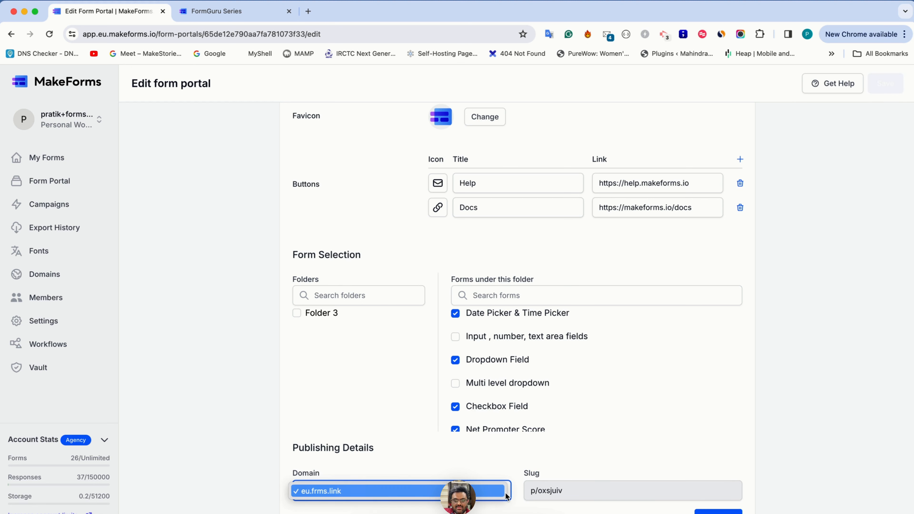
click(509, 465)
scroll(509, 465, down, 2)
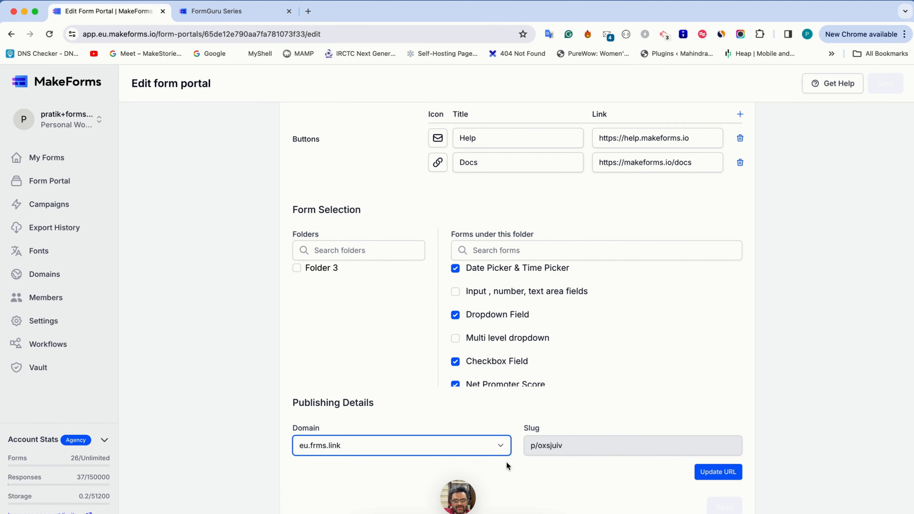
scroll(506, 461, down, 1)
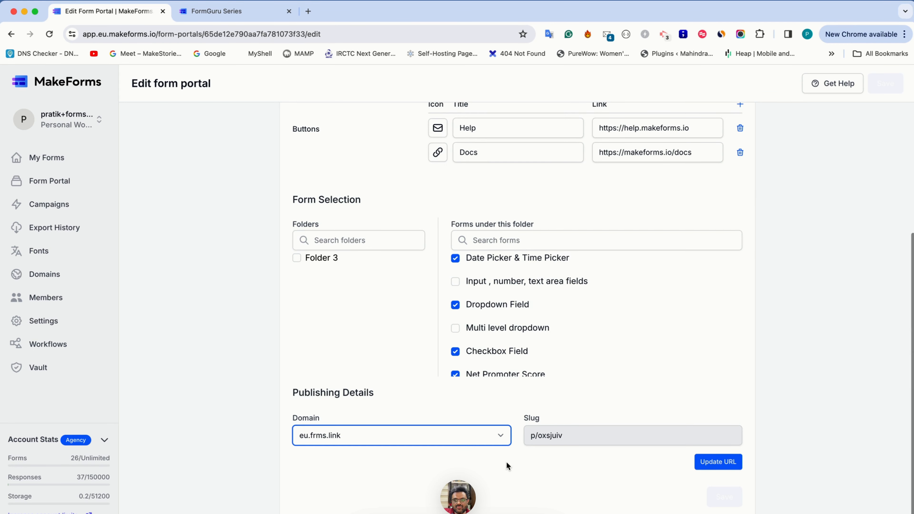
scroll(522, 459, up, 1)
click(705, 481)
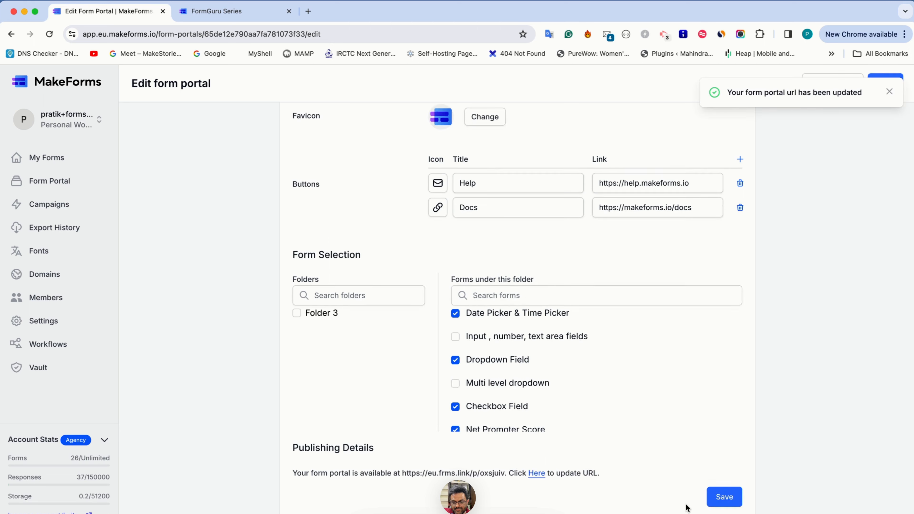
click(723, 496)
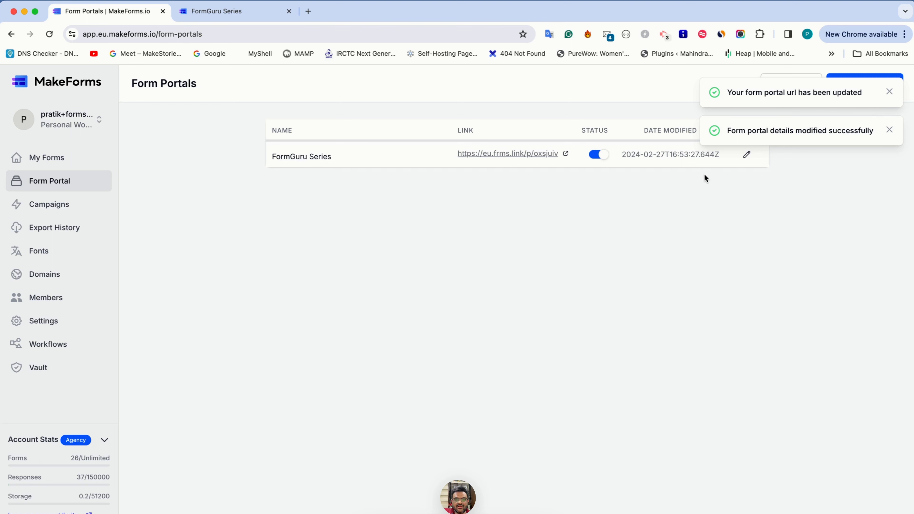
Step: Open the published FormGuru Series portal and examine the forms listed in Folder 3 and Folder 2
click(564, 159)
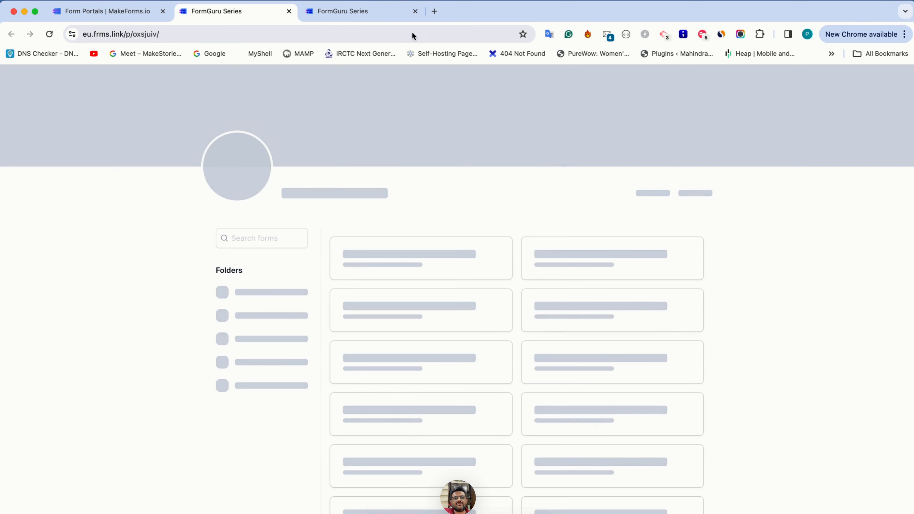
click(415, 12)
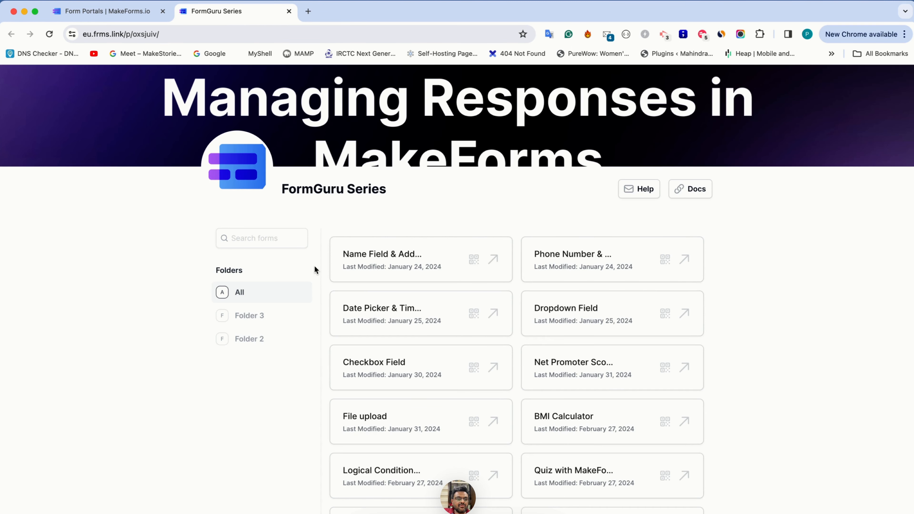
click(291, 314)
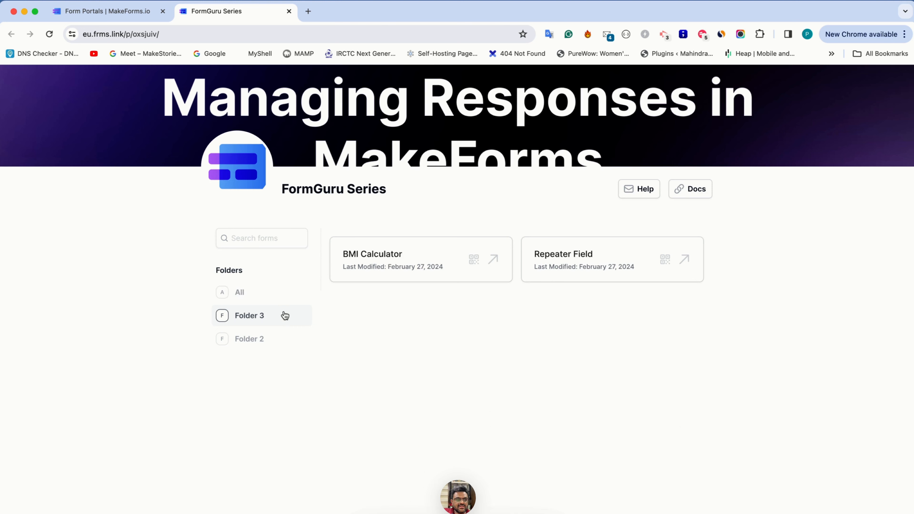
click(274, 343)
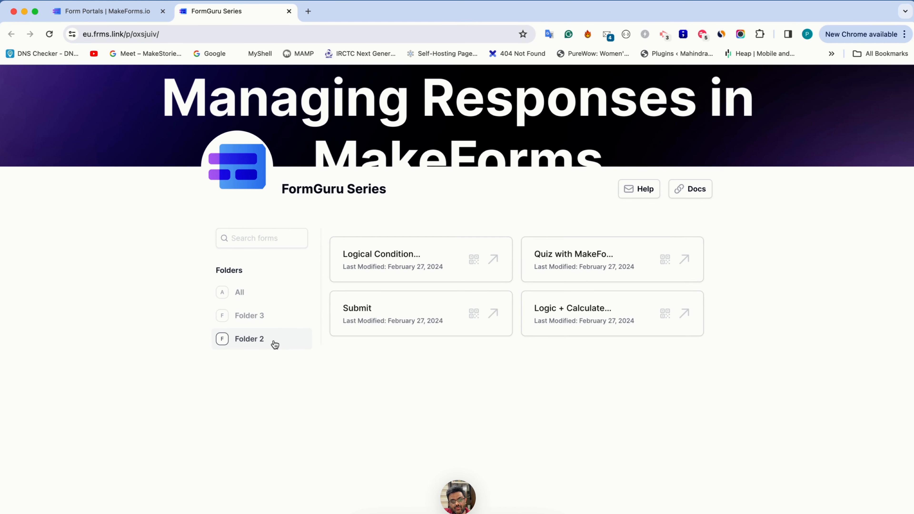
click(277, 317)
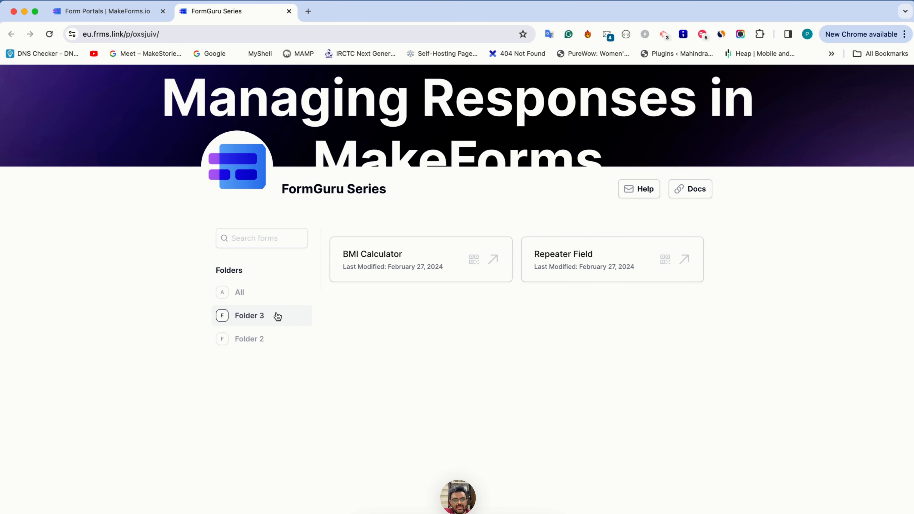
click(275, 335)
click(275, 323)
click(255, 338)
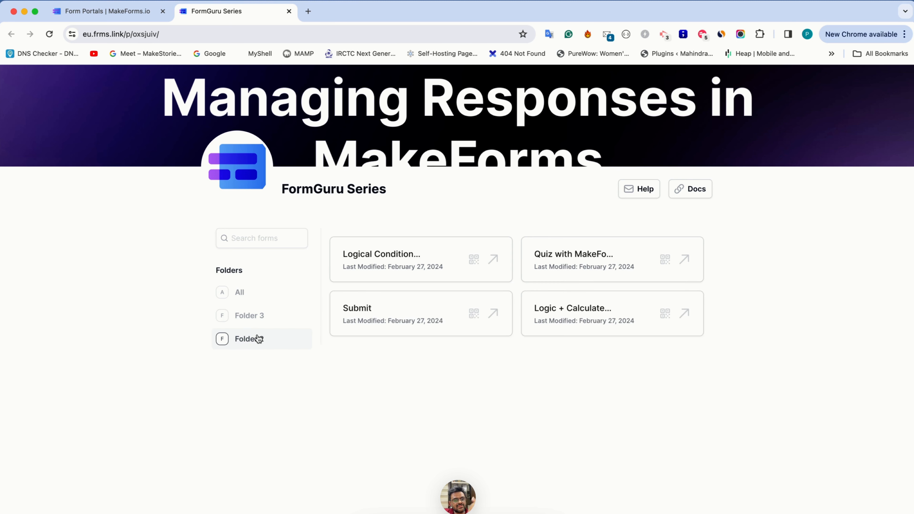